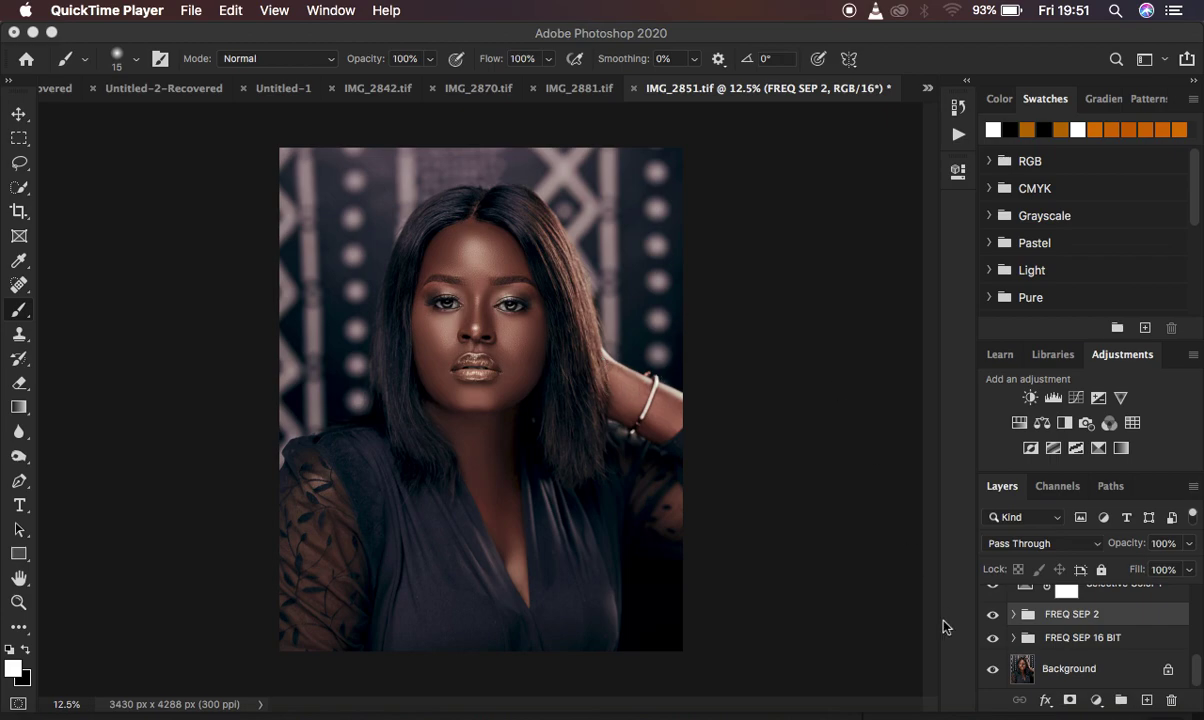
- Compare the portrait with the FREQ SEP 2 and FREQ SEP 16 BIT groups hidden and shown
left_click(993, 617)
left_click(993, 640)
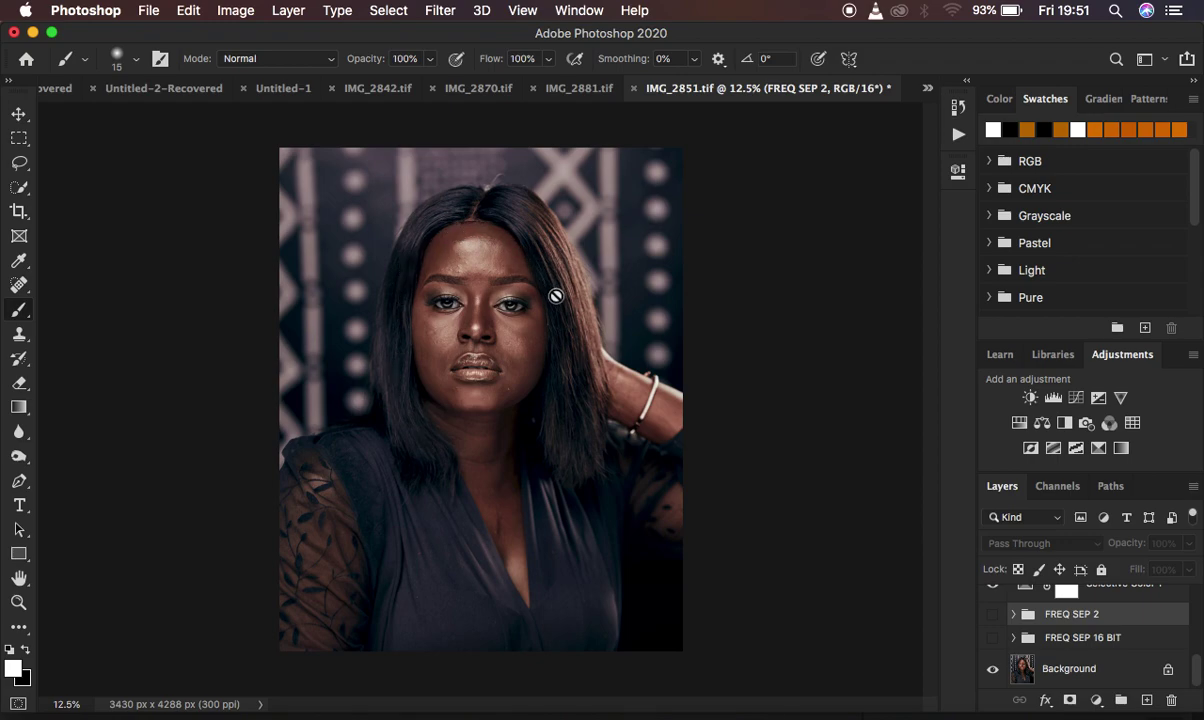
left_click(993, 639)
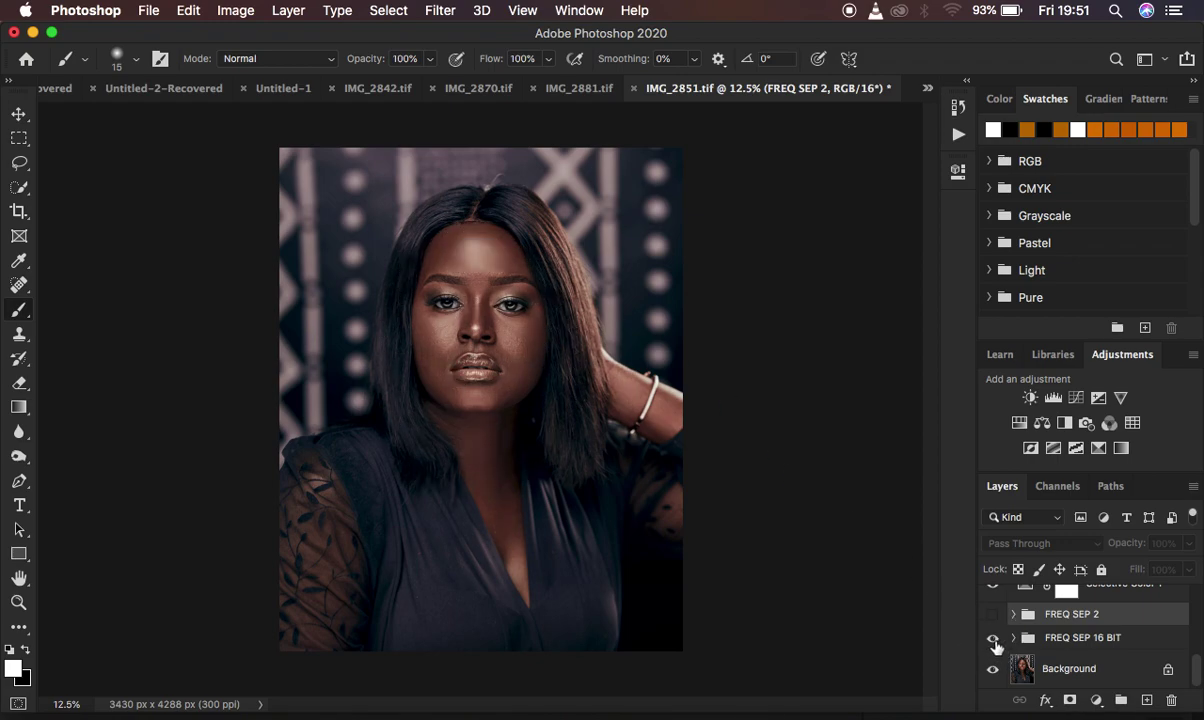
left_click(992, 616)
left_click(992, 616)
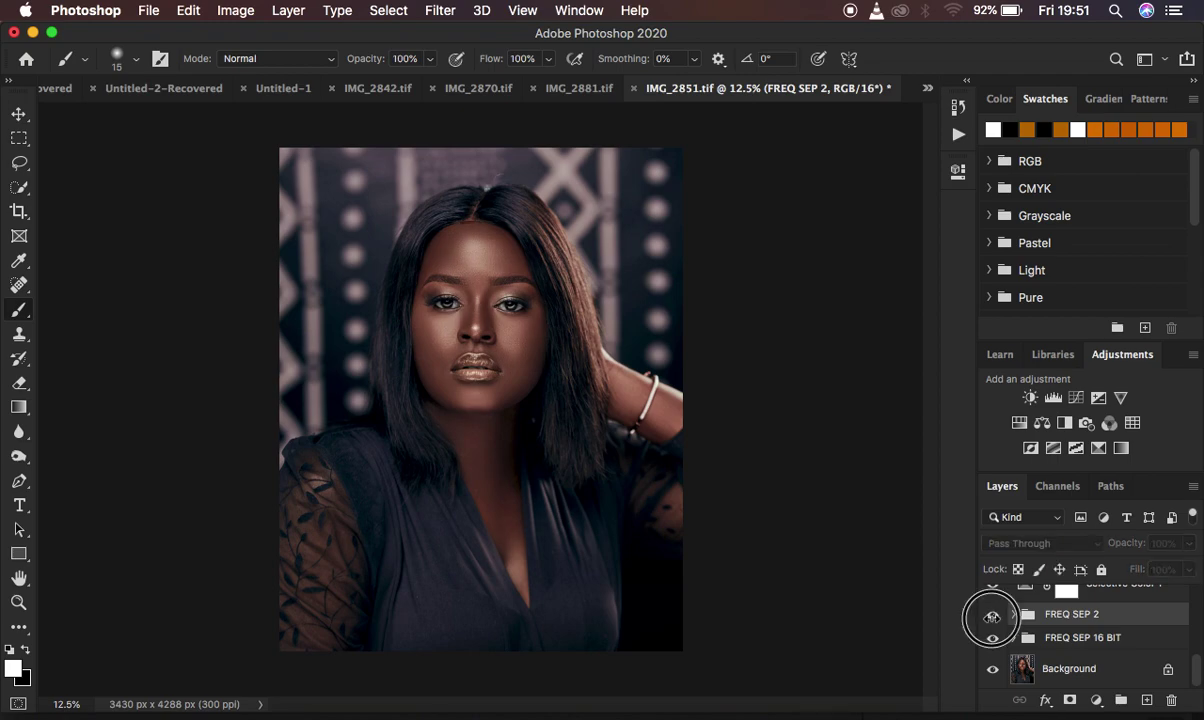
left_click(992, 616)
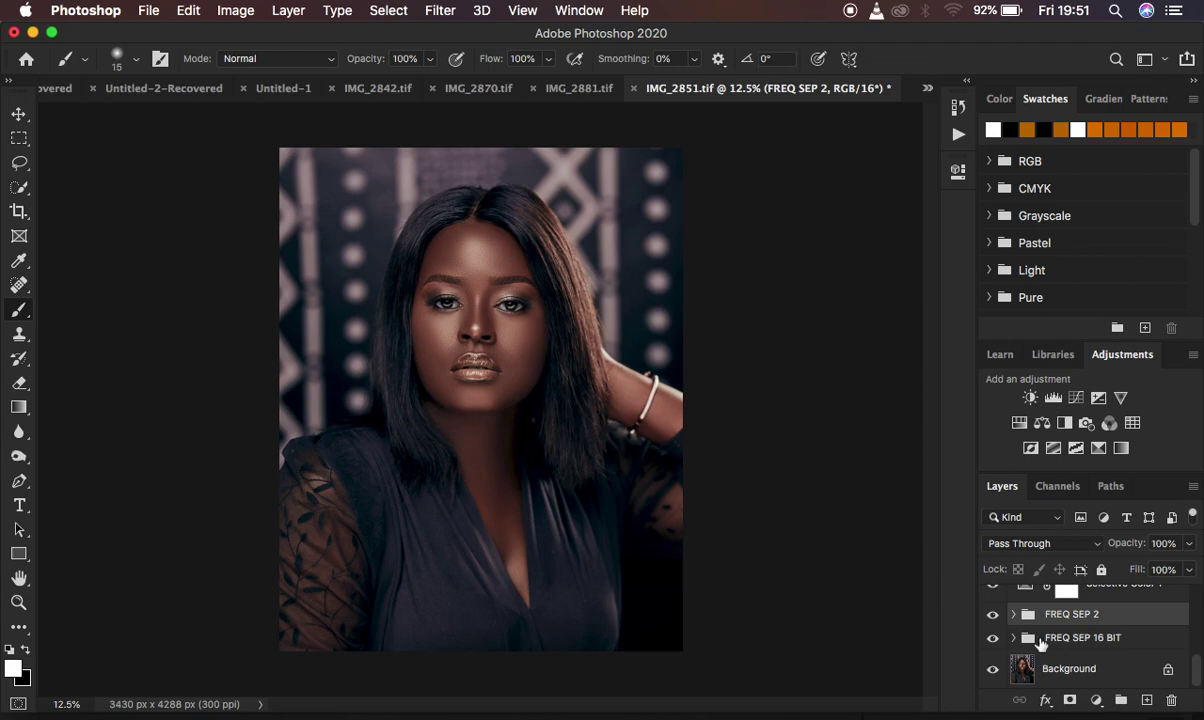
- Delete both frequency separation groups and all adjustment layers so that only the Background layer is left
key("Delete")
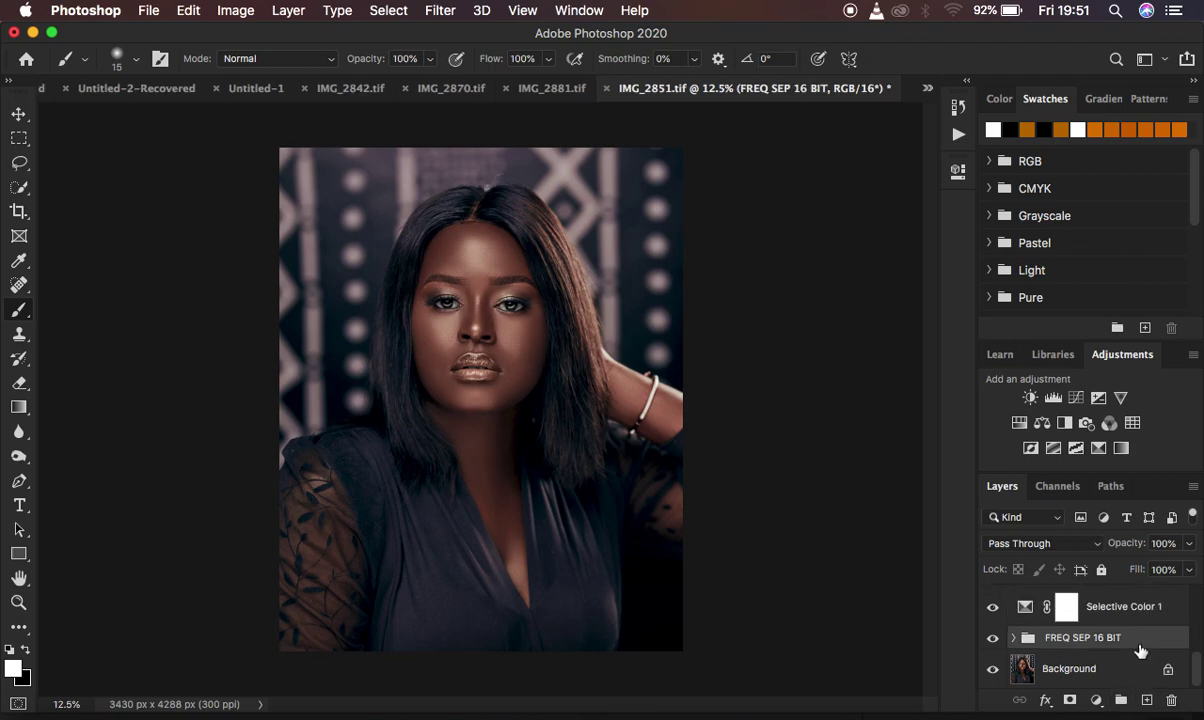
key("Delete")
left_click(1134, 647)
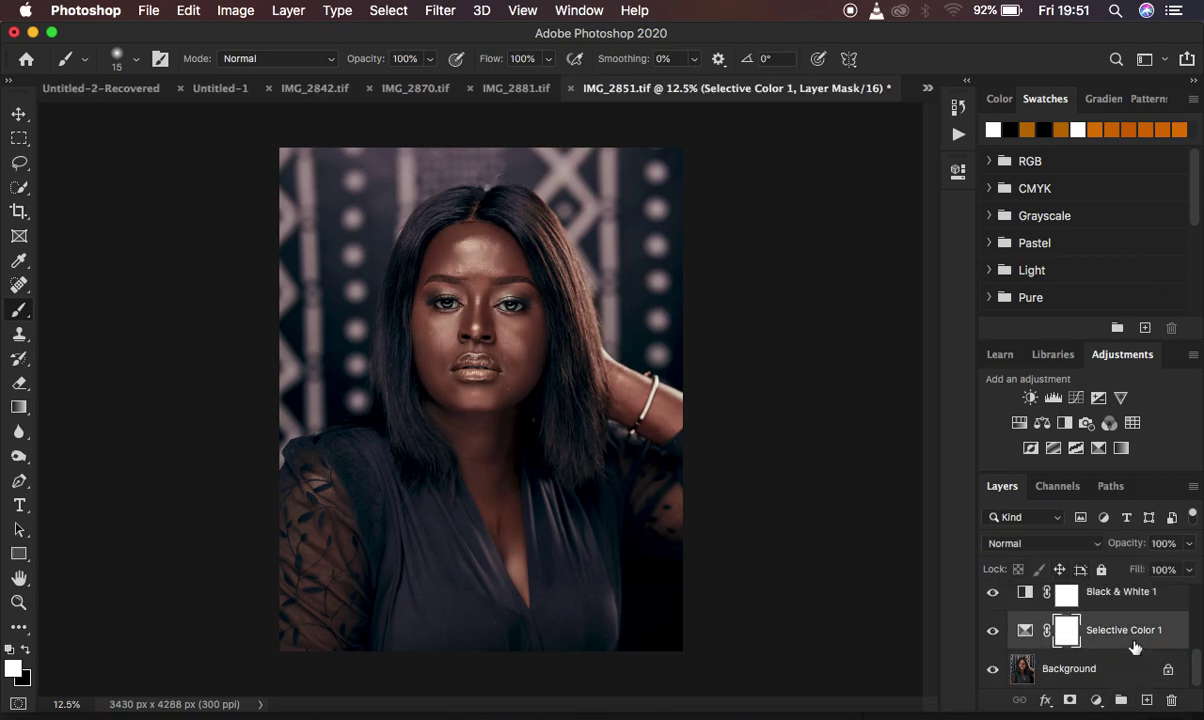
key("Delete")
left_click(1112, 632)
key("Delete")
left_click(1112, 632)
key("Delete")
left_click(1112, 632)
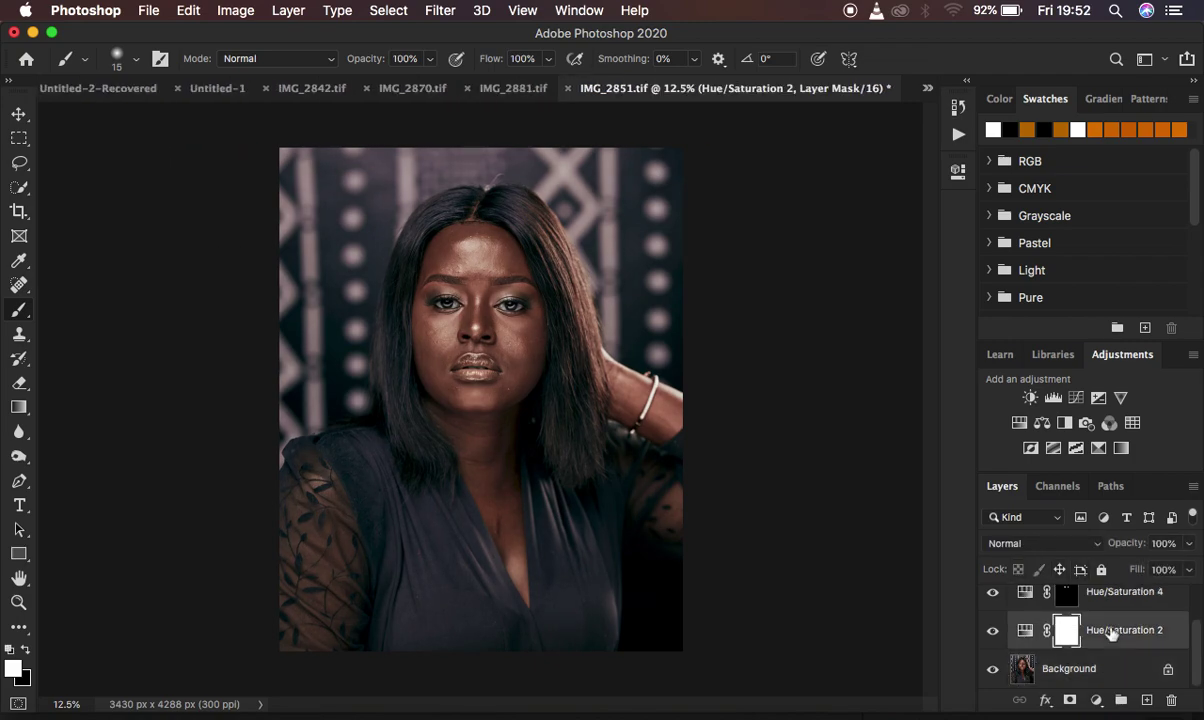
key("Delete")
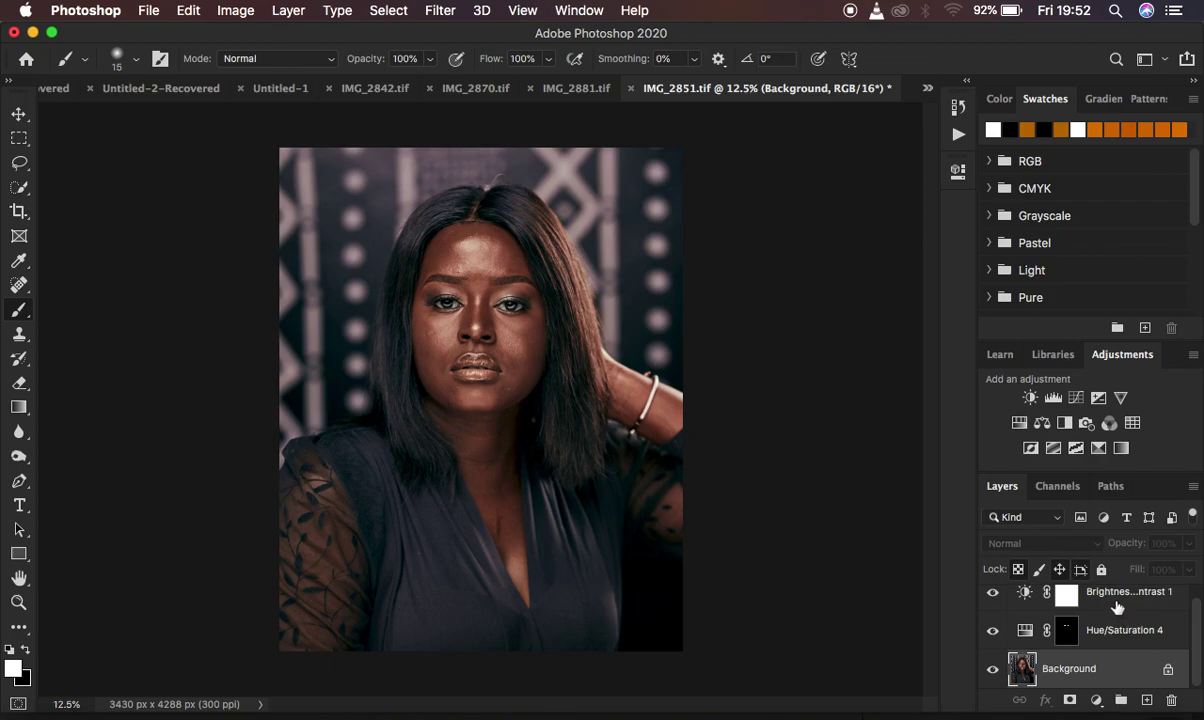
left_click(1116, 605)
key("Delete")
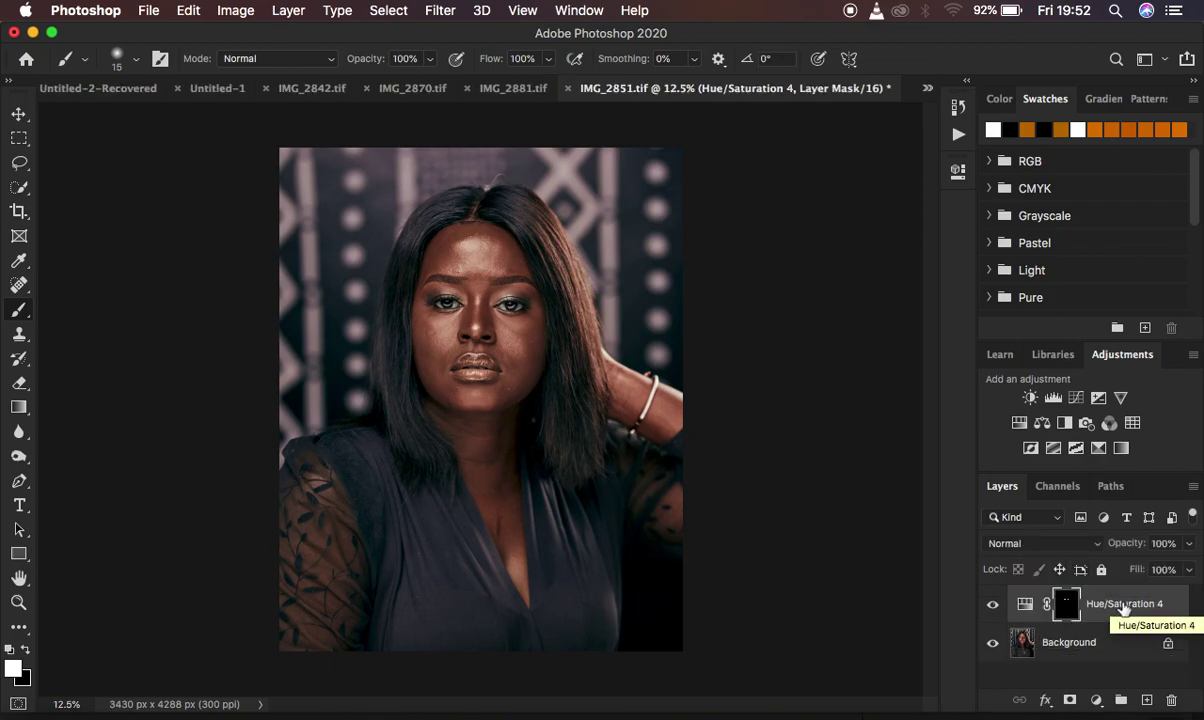
key("Delete")
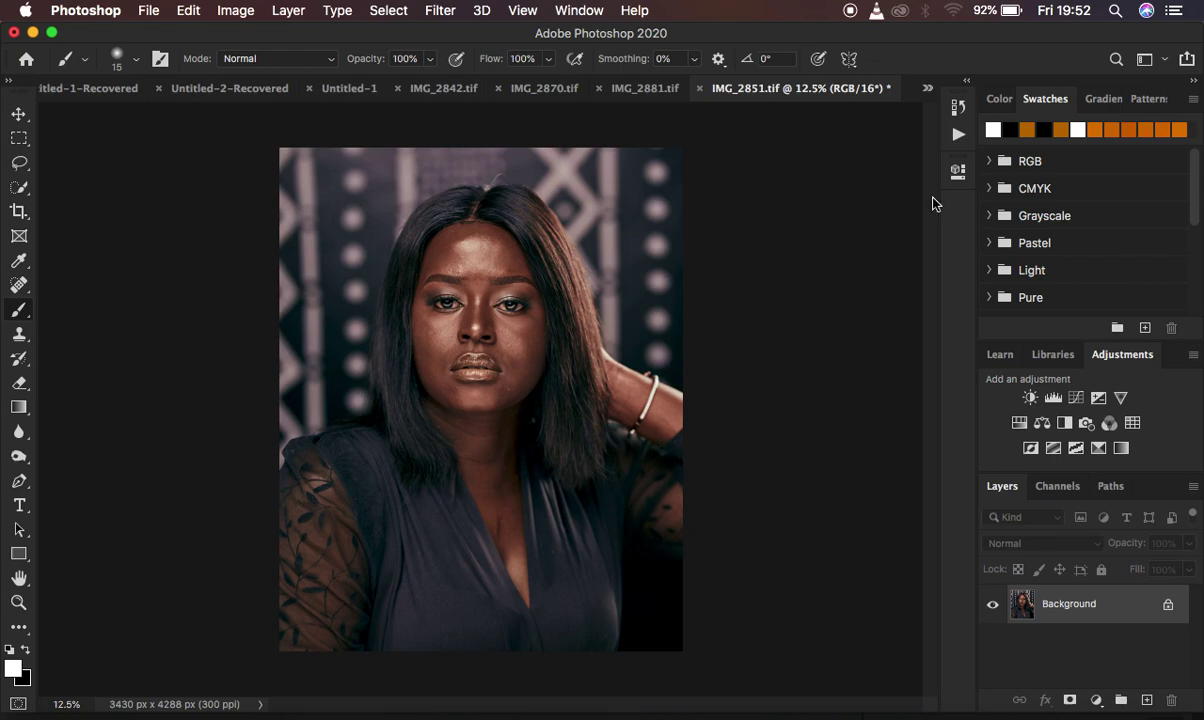
- Play the FS 16 BIT action on the Background layer to start the frequency separation
left_click(958, 135)
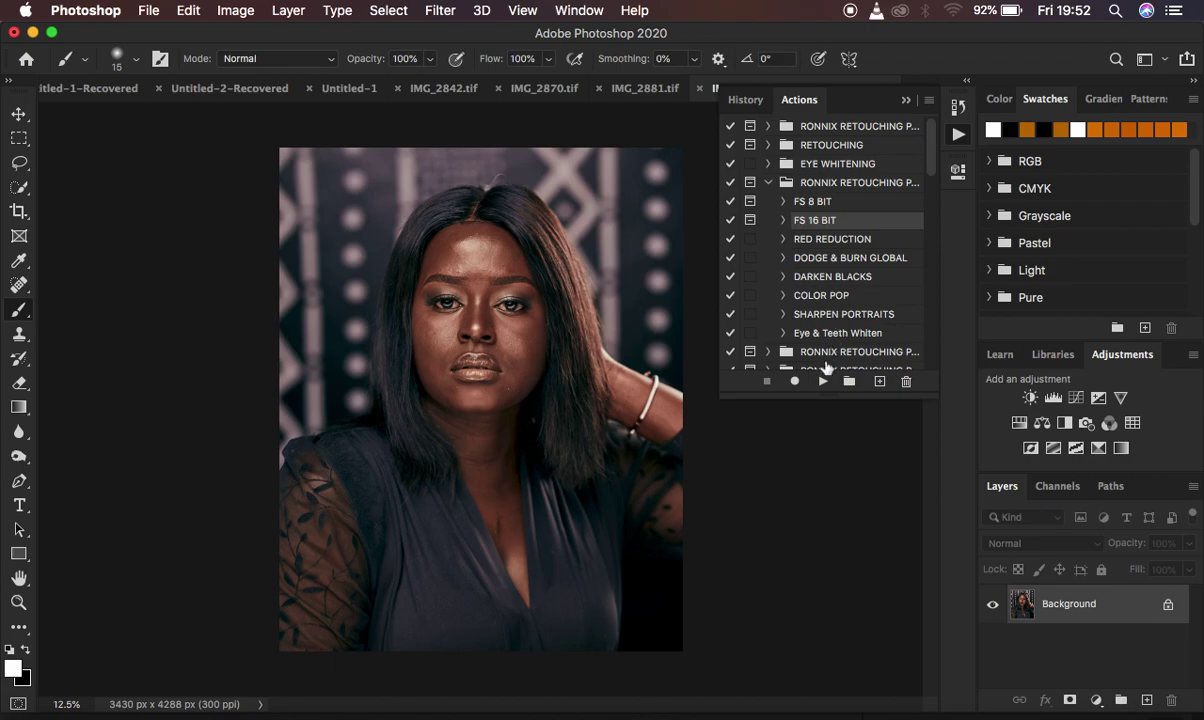
left_click(905, 103)
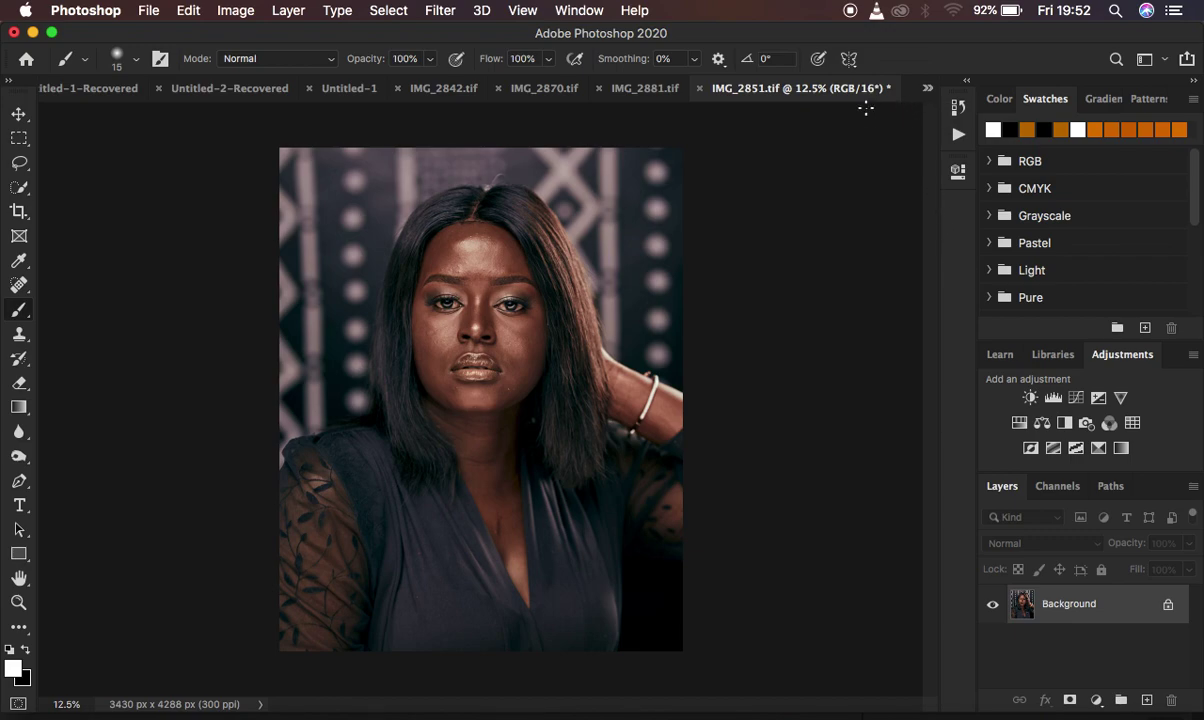
left_click(956, 137)
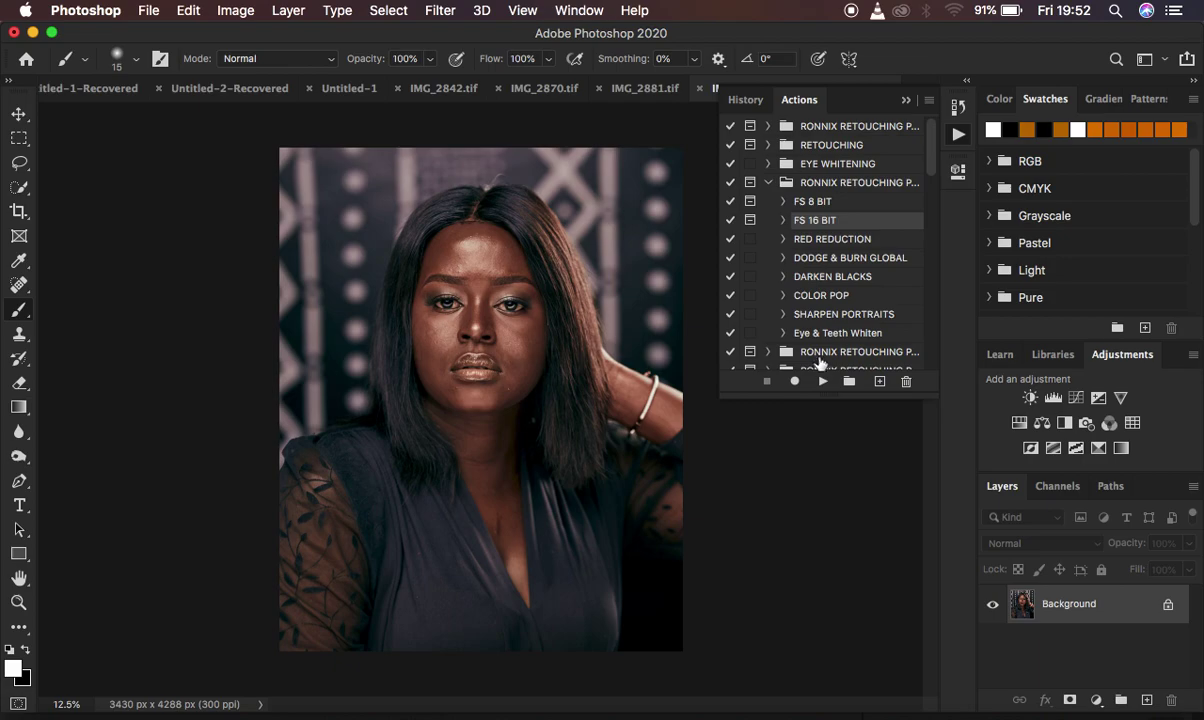
left_click(822, 381)
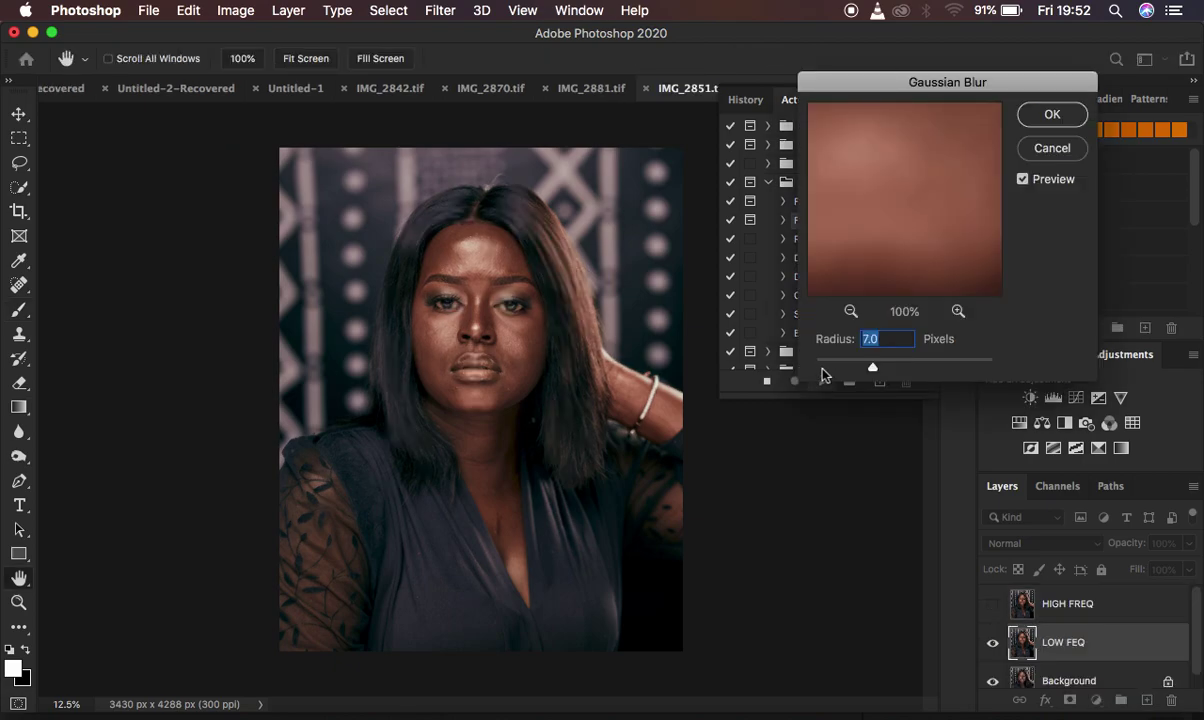
- Check the blur on the face at 33% preview and apply Gaussian Blur to the LOW FEQ layer with a 6.8-pixel radius
left_click(923, 98)
left_click(923, 98)
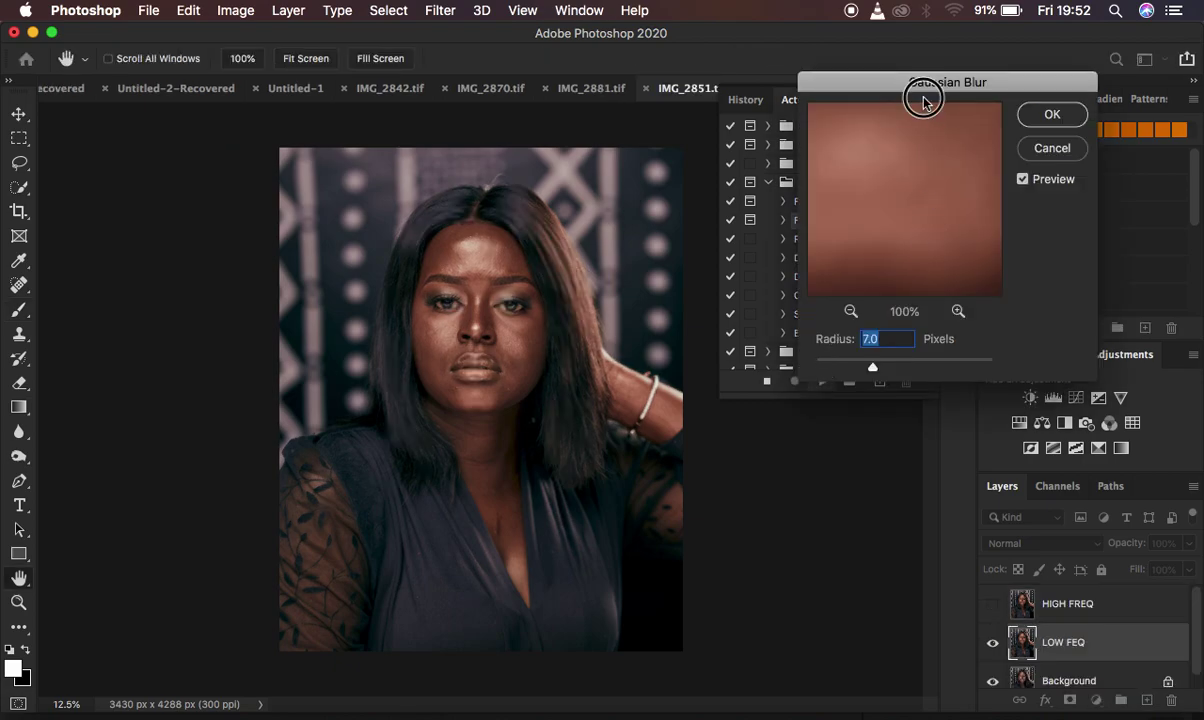
left_click_drag(853, 76, 795, 70)
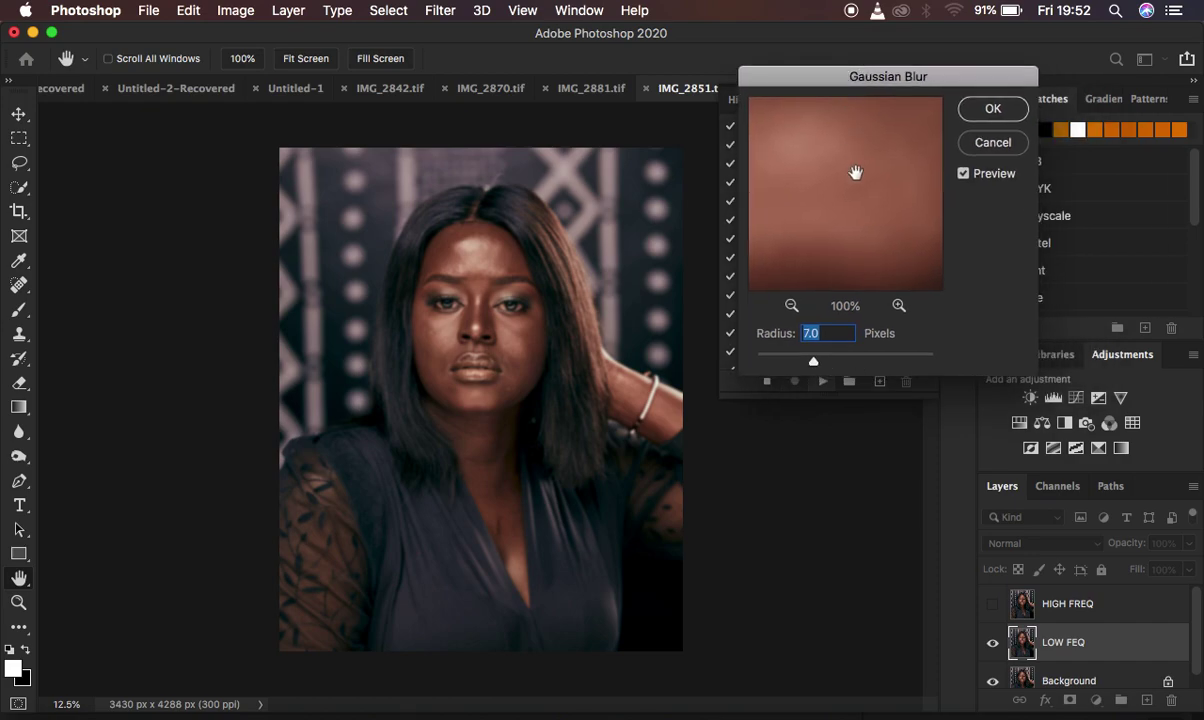
left_click(791, 305)
left_click(791, 305)
left_click(791, 305)
left_click_drag(840, 250, 876, 387)
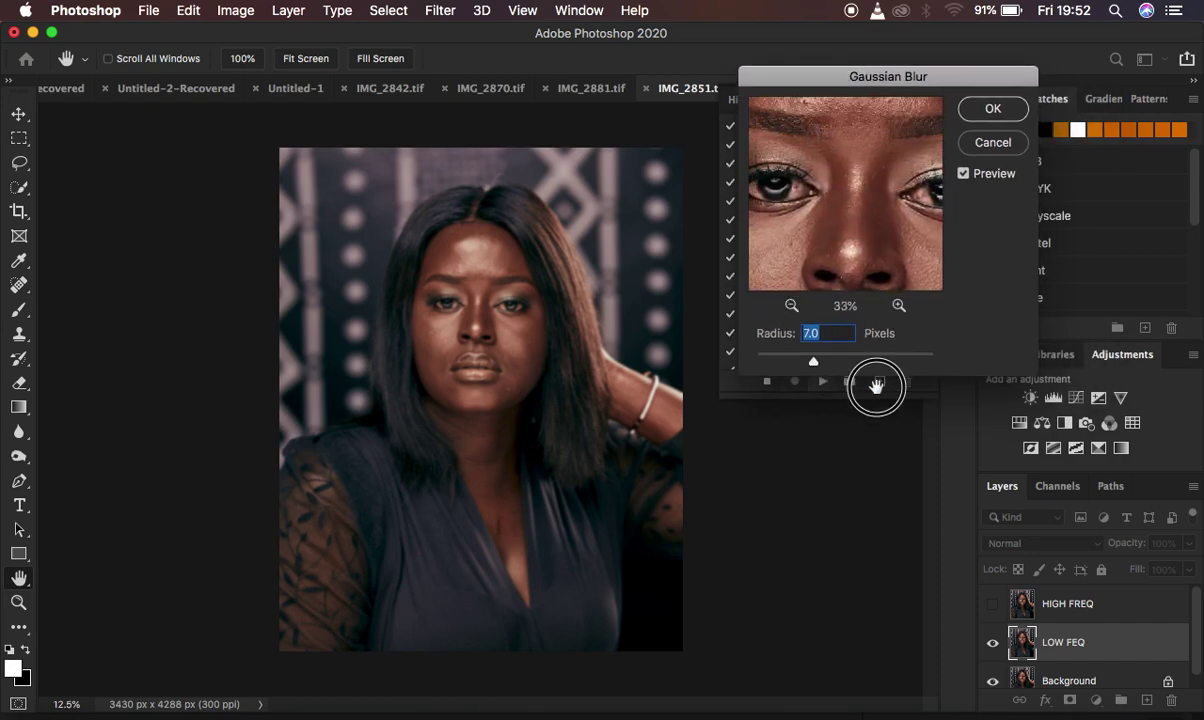
left_click_drag(855, 167, 873, 261)
mouse_move(813, 360)
left_mouse_down()
mouse_move(731, 361)
mouse_move(812, 360)
left_mouse_up()
left_click_drag(840, 225, 852, 175)
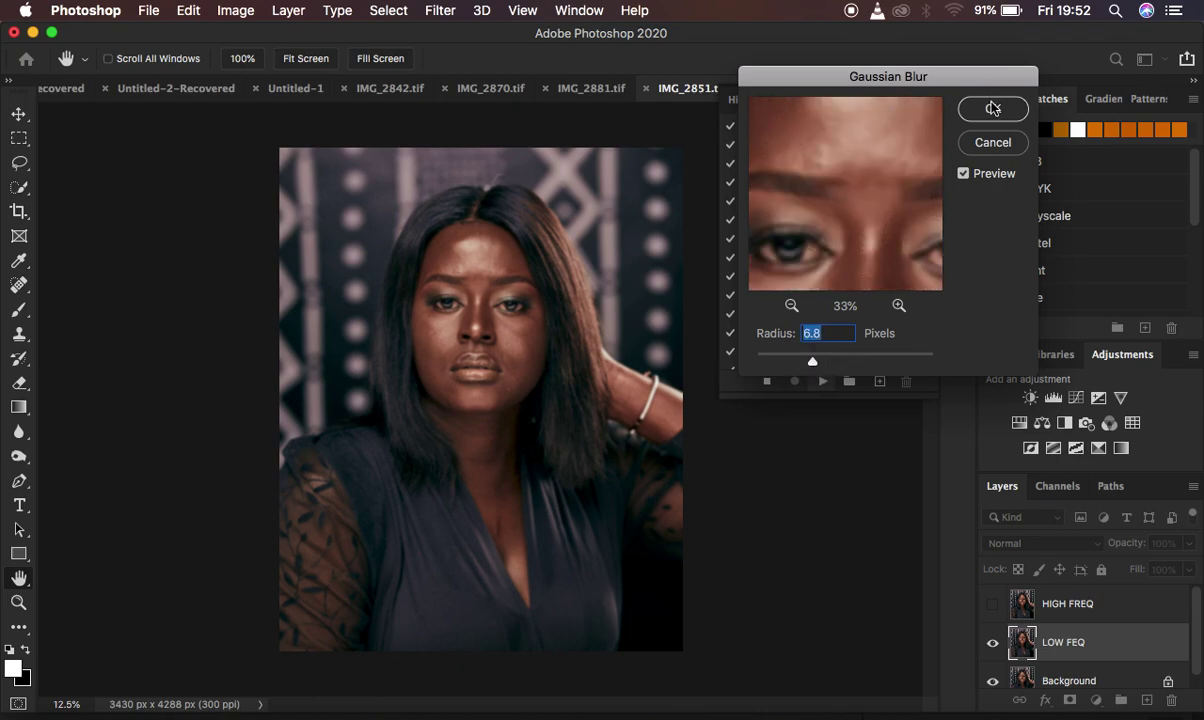
left_click(992, 108)
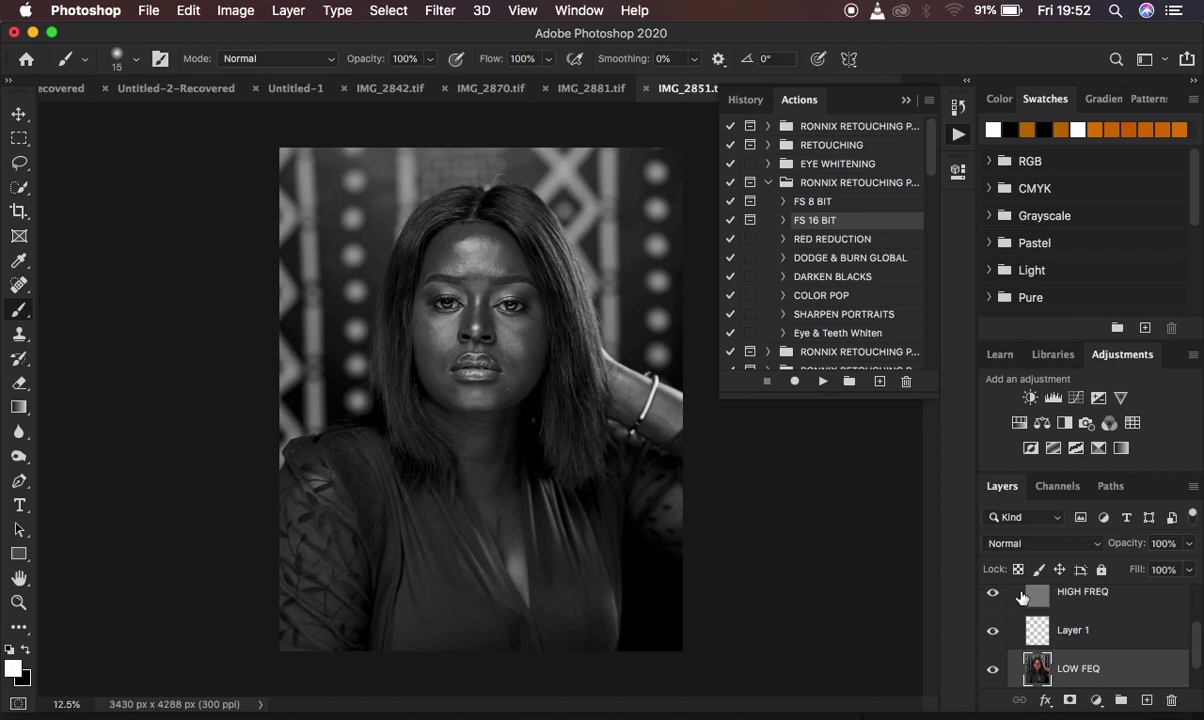
- Select the LOW FEQ layer in the FREQ SEP 16 BIT group and activate the Mixer Brush tool
left_click(906, 100)
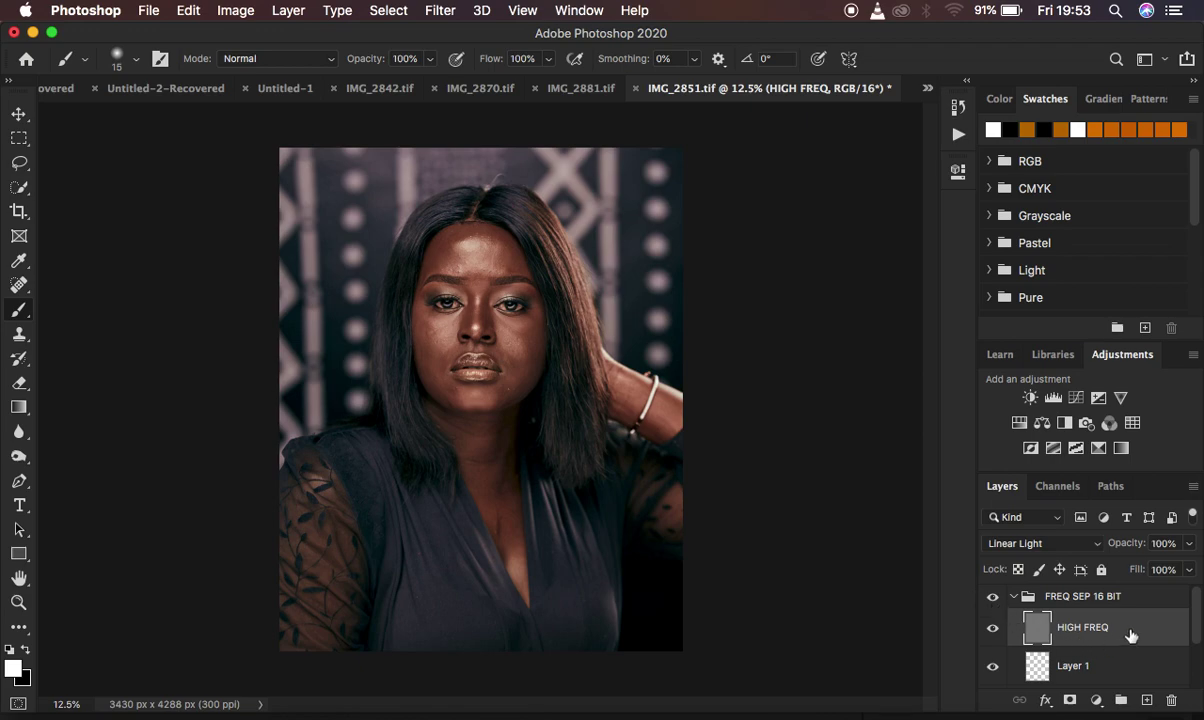
scroll(1122, 631, "down", 2)
left_click(1088, 633)
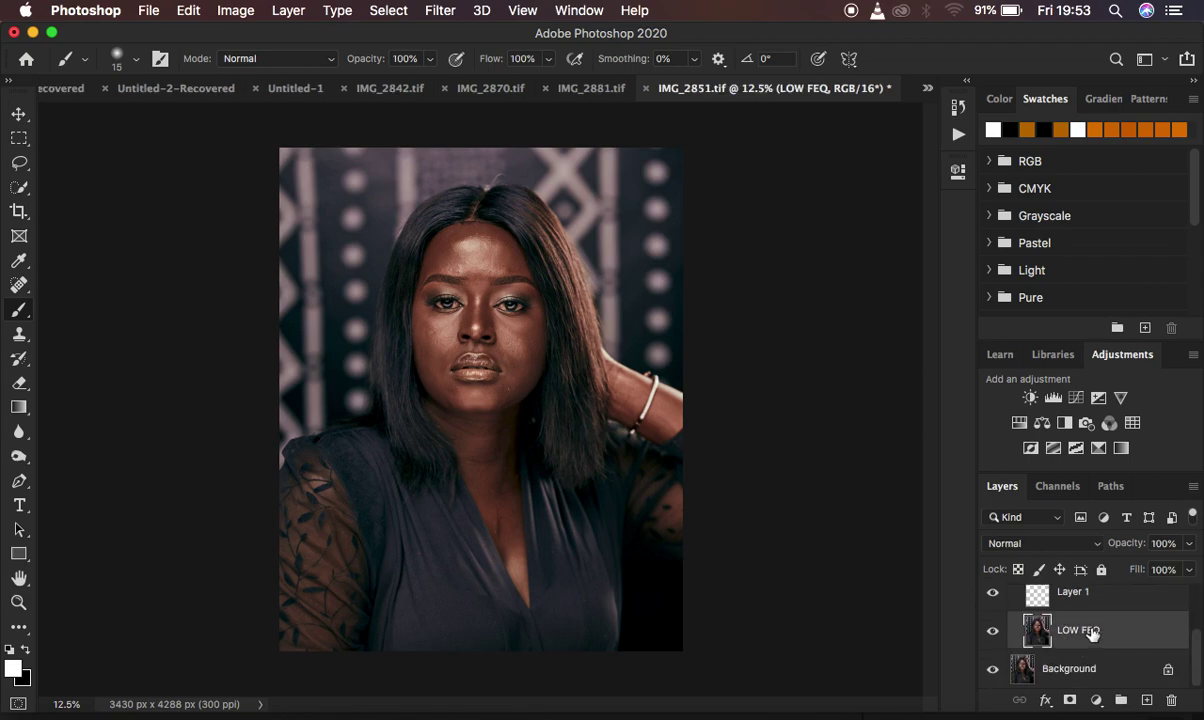
right_click(17, 314)
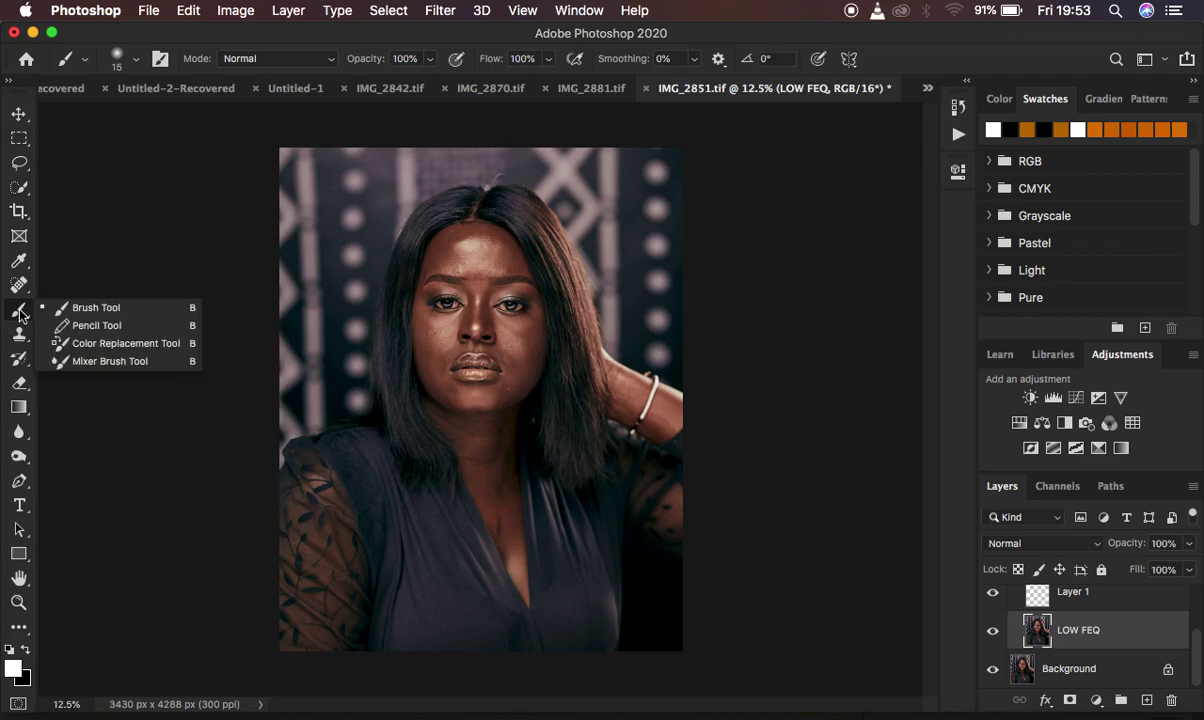
left_click(94, 364)
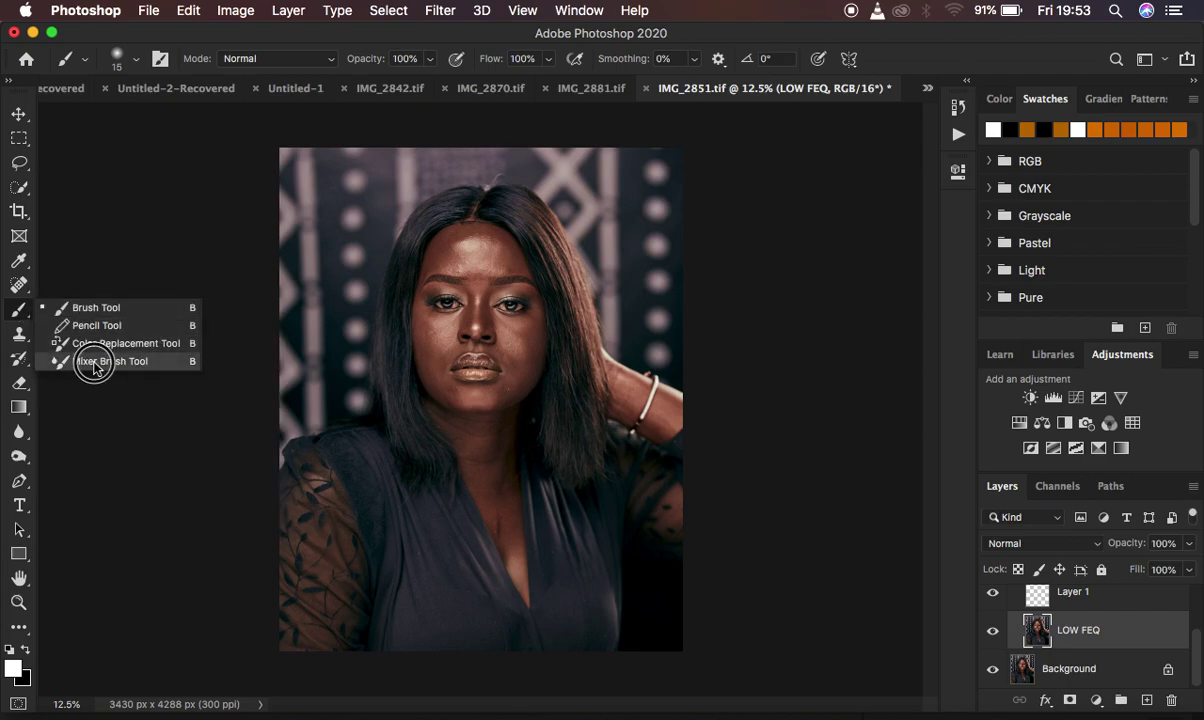
left_click(125, 62)
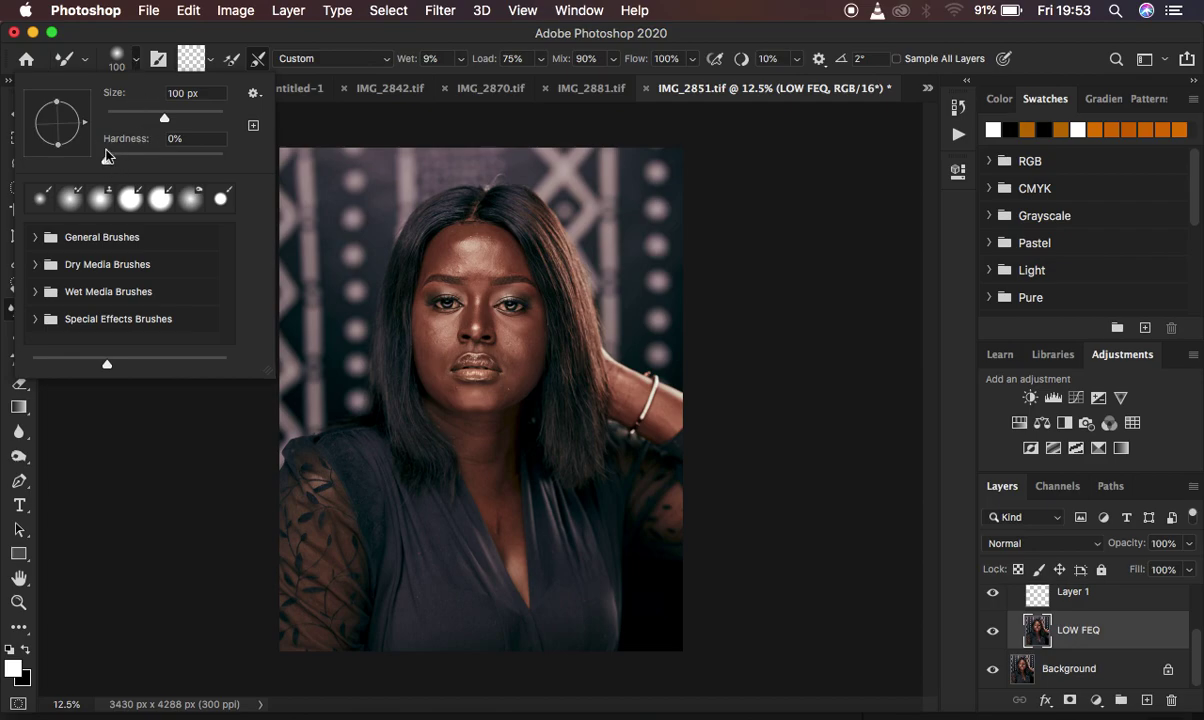
left_click(134, 62)
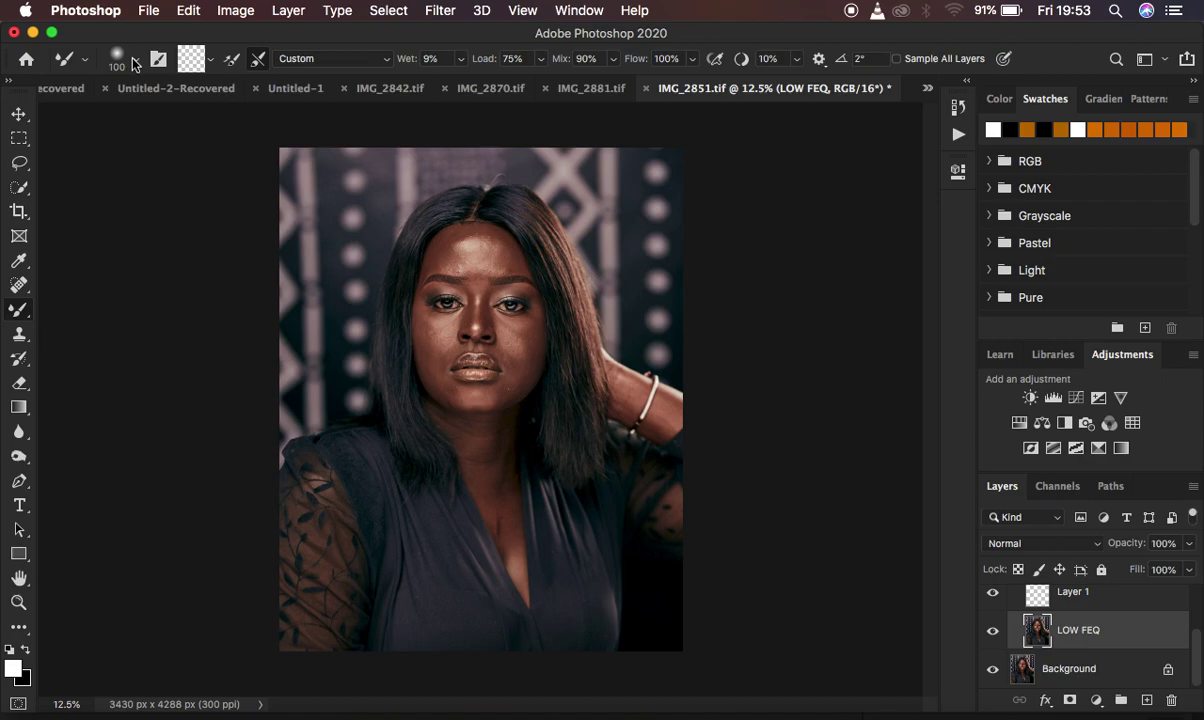
left_click(208, 63)
left_click(222, 93)
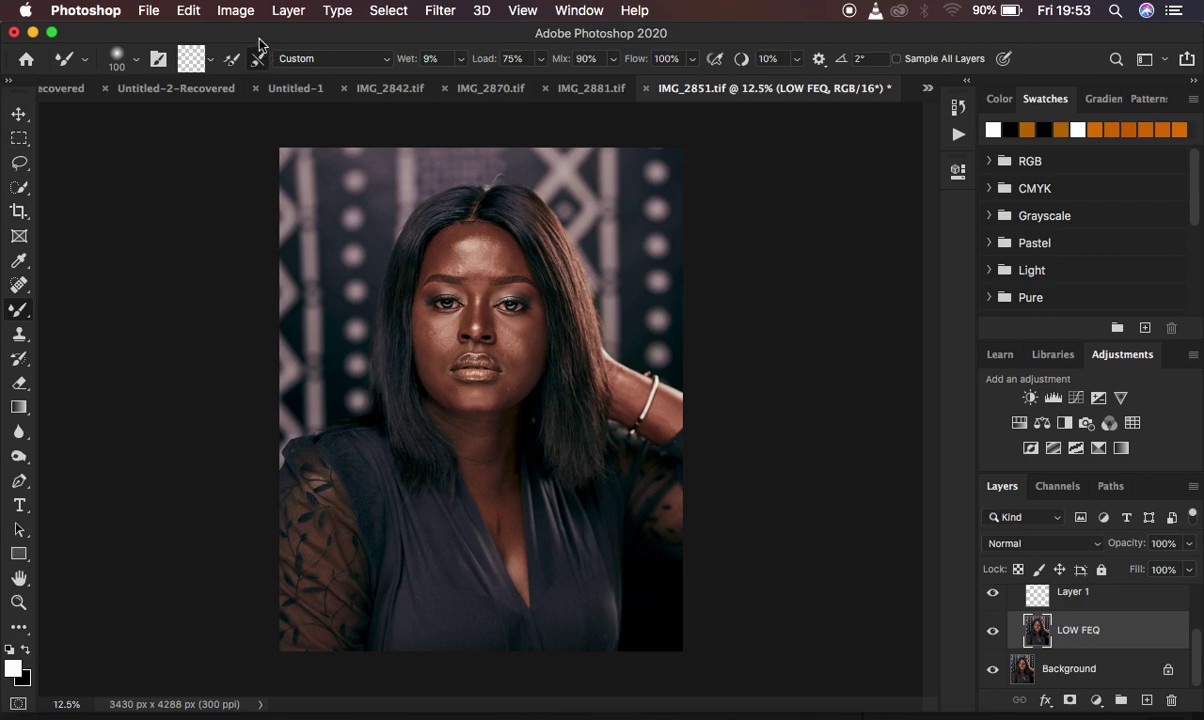
left_click(254, 53)
- Hide the HIGH FREQ layer so only the blurred skin tones of the face show
key("super+equal")
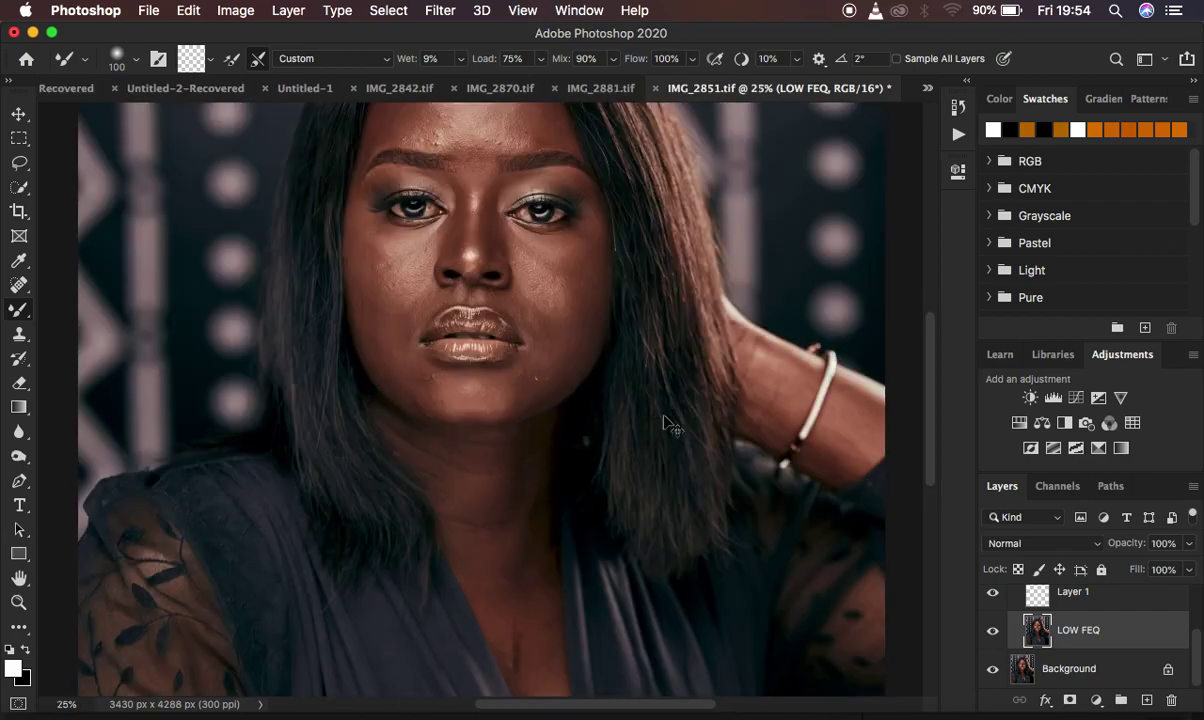
key("super+equal")
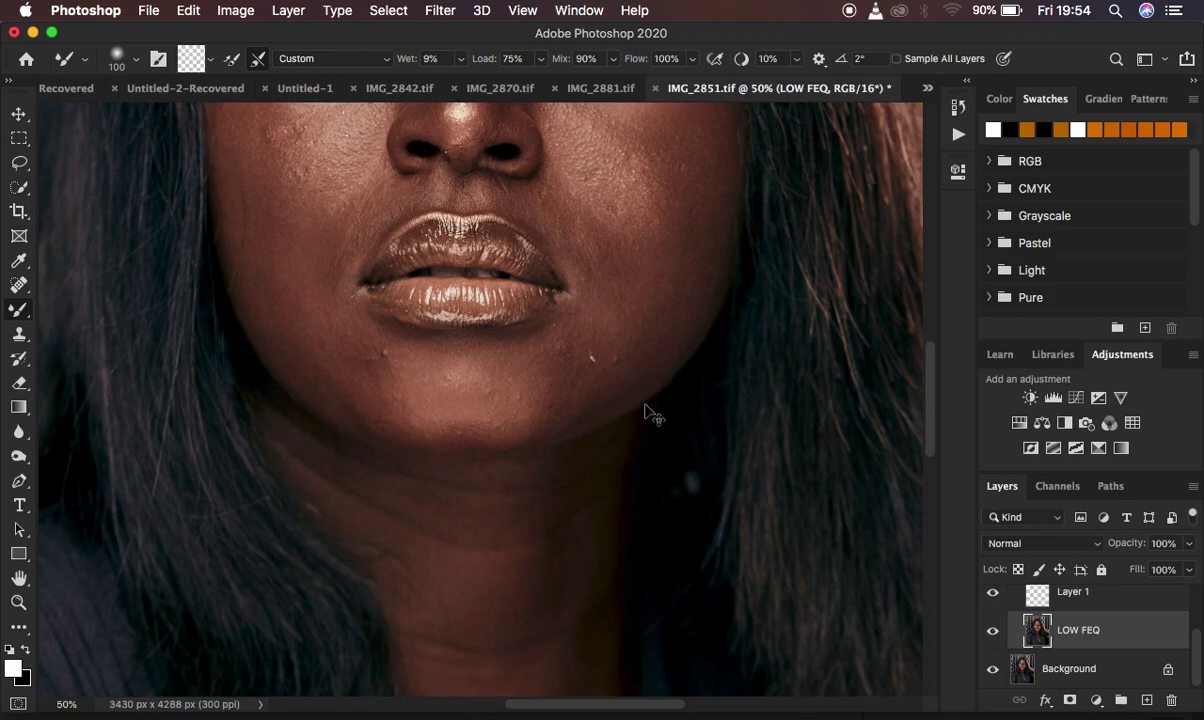
key("super+minus")
key("super+minus")
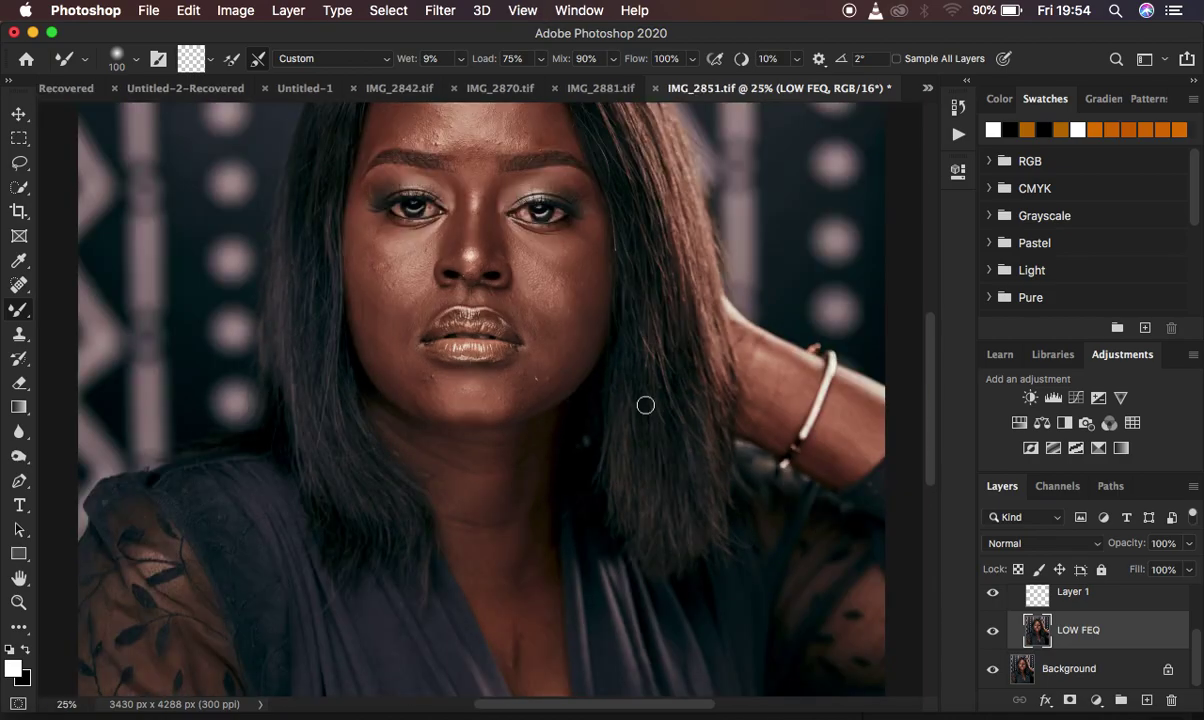
scroll(645, 405, "up", 3)
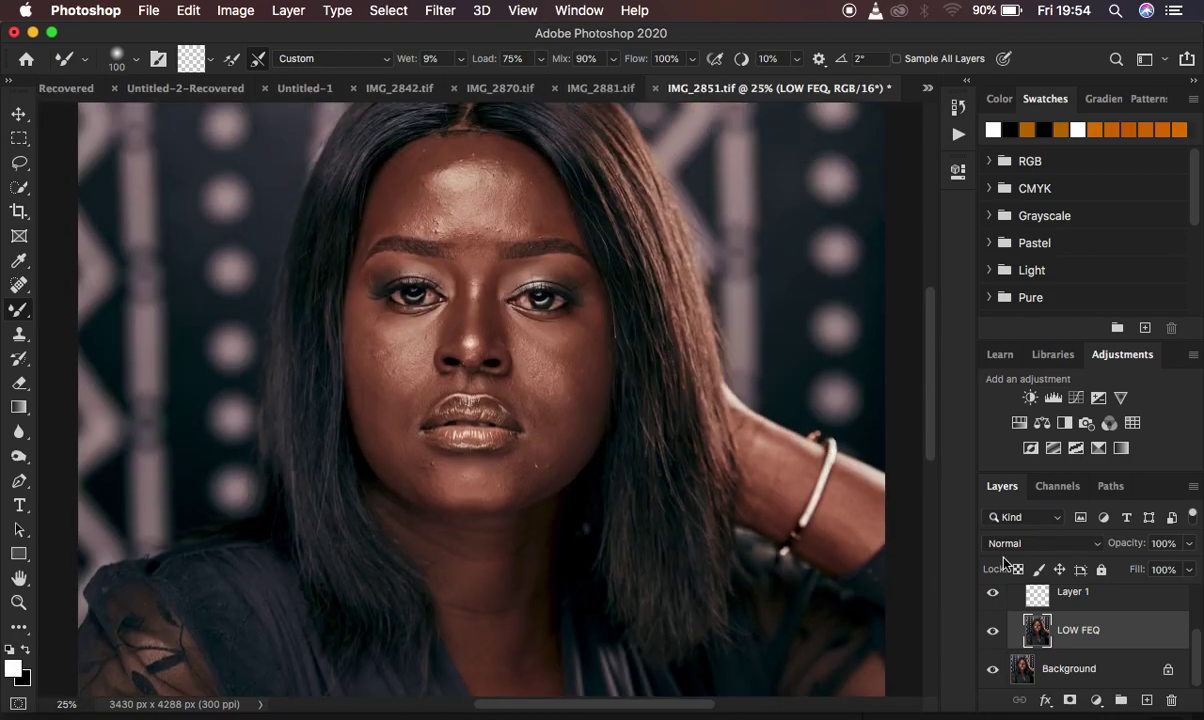
scroll(1106, 625, "up", 2)
left_click(994, 628)
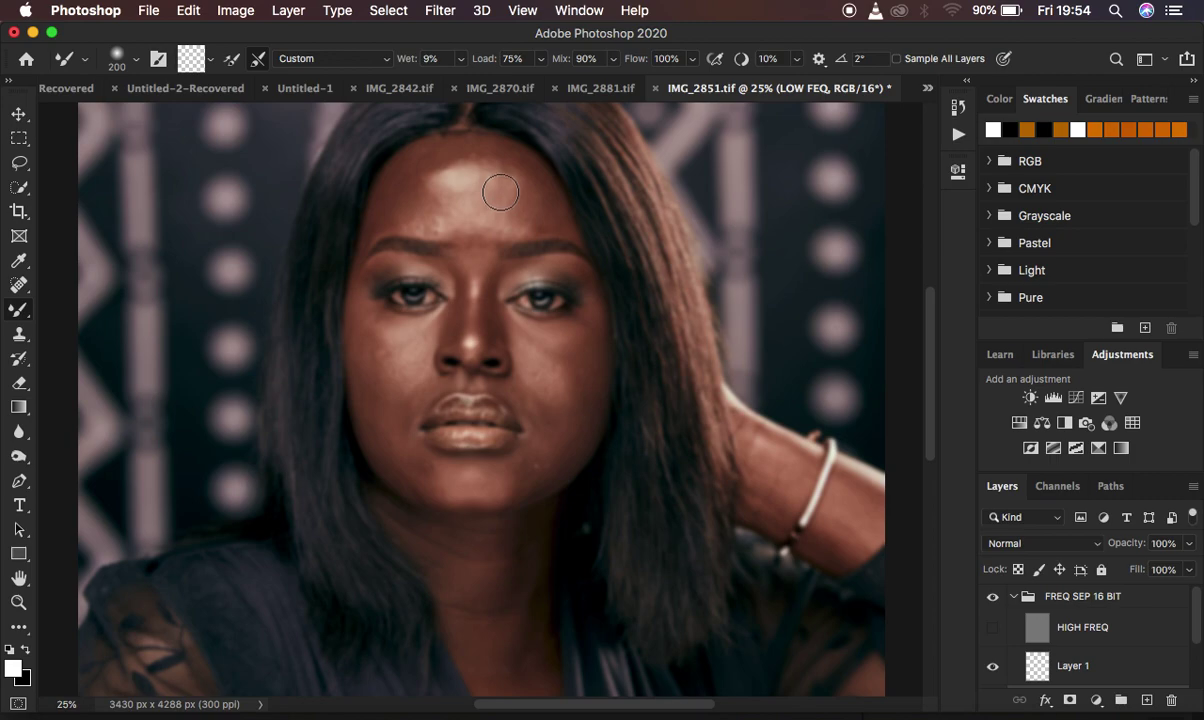
- Blend the uneven skin tones on the forehead, cheeks and chin with the Mixer Brush, enlarging it from 200 to 250 px
mouse_move(490, 154)
left_mouse_down()
mouse_move(528, 198)
mouse_move(513, 173)
mouse_move(523, 170)
mouse_move(545, 212)
mouse_move(515, 229)
mouse_move(557, 227)
mouse_move(495, 158)
mouse_move(426, 163)
mouse_move(414, 188)
mouse_move(468, 150)
mouse_move(513, 167)
left_mouse_up()
mouse_move(413, 185)
left_mouse_down()
mouse_move(398, 194)
mouse_move(415, 210)
mouse_move(398, 210)
mouse_move(419, 210)
mouse_move(411, 183)
mouse_move(385, 213)
mouse_move(417, 175)
mouse_move(425, 185)
mouse_move(473, 148)
mouse_move(497, 188)
mouse_move(482, 162)
mouse_move(425, 175)
mouse_move(463, 218)
mouse_move(402, 205)
mouse_move(416, 194)
mouse_move(426, 207)
mouse_move(431, 180)
mouse_move(443, 188)
mouse_move(470, 157)
mouse_move(498, 167)
mouse_move(516, 209)
mouse_move(403, 207)
mouse_move(421, 177)
mouse_move(525, 218)
left_mouse_up()
key("bracketleft")
key("bracketright")
mouse_move(362, 322)
left_mouse_down()
mouse_move(387, 370)
mouse_move(377, 368)
mouse_move(366, 331)
mouse_move(402, 383)
mouse_move(389, 328)
mouse_move(372, 346)
mouse_move(405, 342)
mouse_move(375, 358)
mouse_move(392, 438)
mouse_move(385, 430)
mouse_move(407, 465)
mouse_move(400, 458)
mouse_move(466, 486)
mouse_move(545, 446)
left_mouse_up()
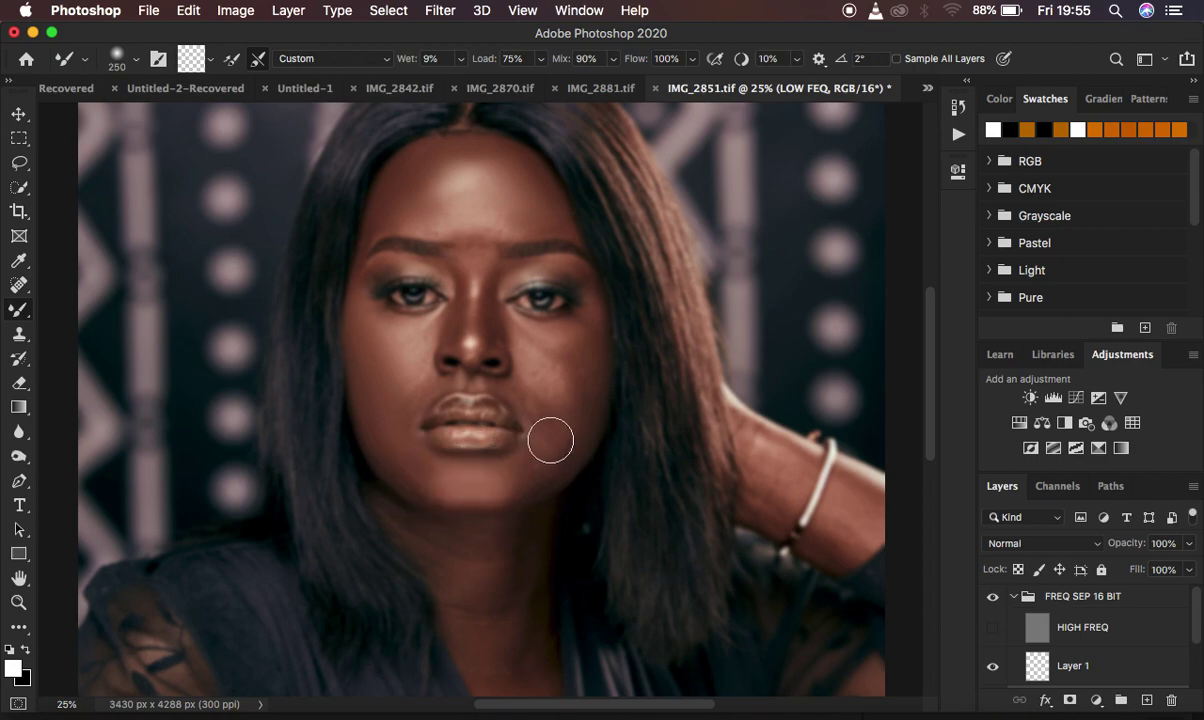
left_click_drag(583, 340, 584, 375)
mouse_move(555, 450)
left_mouse_down()
mouse_move(515, 473)
mouse_move(405, 471)
left_mouse_up()
left_click_drag(398, 350, 387, 348)
- Reduce the Mixer Brush to 150 px and smooth the skin above and between the eyebrows and along the nose bridge
key("bracketleft")
key("bracketleft")
key("bracketleft")
left_click_drag(379, 212, 372, 233)
mouse_move(462, 228)
left_mouse_down()
mouse_move(471, 255)
mouse_move(462, 227)
mouse_move(549, 227)
left_mouse_up()
mouse_move(496, 279)
left_mouse_down()
mouse_move(498, 295)
mouse_move(472, 270)
mouse_move(460, 315)
mouse_move(449, 271)
mouse_move(454, 325)
mouse_move(455, 294)
left_mouse_up()
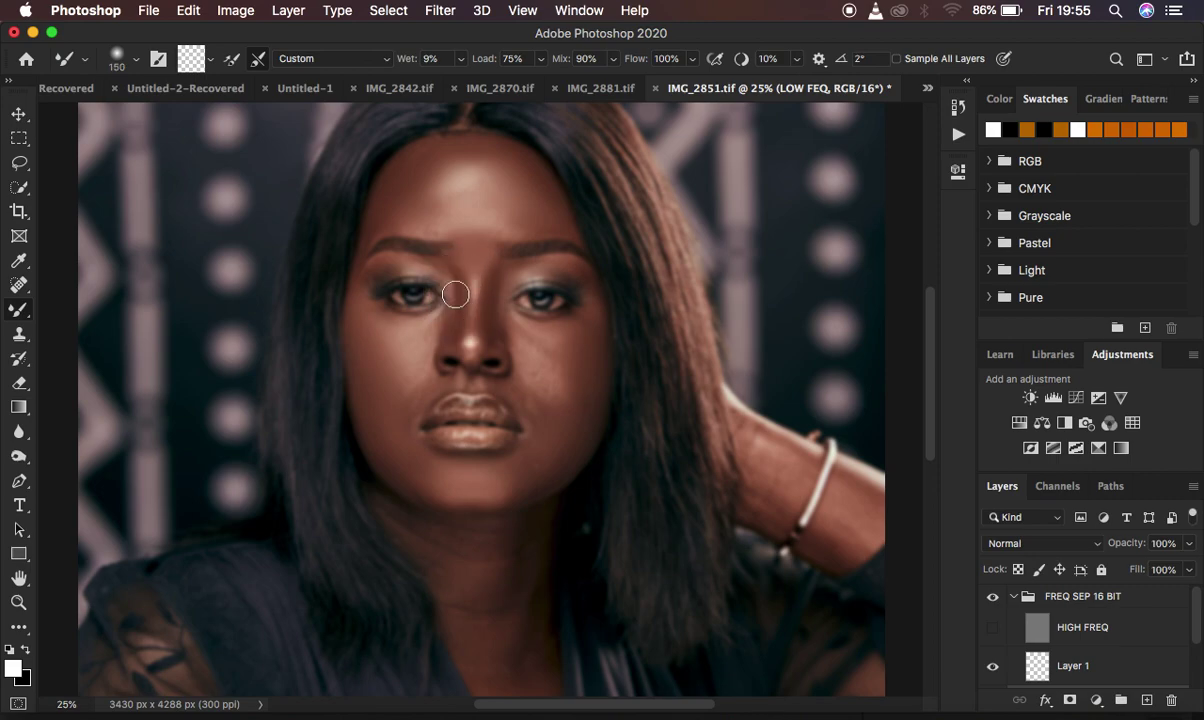
left_click(409, 223)
left_click_drag(384, 208, 372, 246)
- Blend the skin tones on both cheeks, beside the nose and around the jaw with a small Mixer Brush
mouse_move(420, 371)
left_mouse_down()
mouse_move(417, 392)
mouse_move(396, 370)
left_mouse_up()
mouse_move(501, 376)
left_mouse_down()
mouse_move(535, 399)
mouse_move(515, 390)
mouse_move(535, 423)
mouse_move(529, 394)
left_mouse_up()
mouse_move(547, 343)
left_mouse_down()
mouse_move(551, 333)
mouse_move(577, 347)
mouse_move(559, 392)
mouse_move(580, 357)
mouse_move(583, 408)
mouse_move(563, 393)
mouse_move(570, 427)
mouse_move(527, 470)
mouse_move(470, 484)
mouse_move(425, 471)
mouse_move(398, 451)
mouse_move(408, 363)
mouse_move(443, 323)
mouse_move(452, 281)
left_mouse_up()
key("[")
mouse_move(375, 345)
left_mouse_down()
mouse_move(400, 403)
mouse_move(402, 463)
mouse_move(433, 486)
mouse_move(470, 490)
mouse_move(556, 462)
left_mouse_up()
- Enlarge the Mixer Brush to 200 px and blend the highlight in the middle of the forehead
key("bracketright")
key("bracketright")
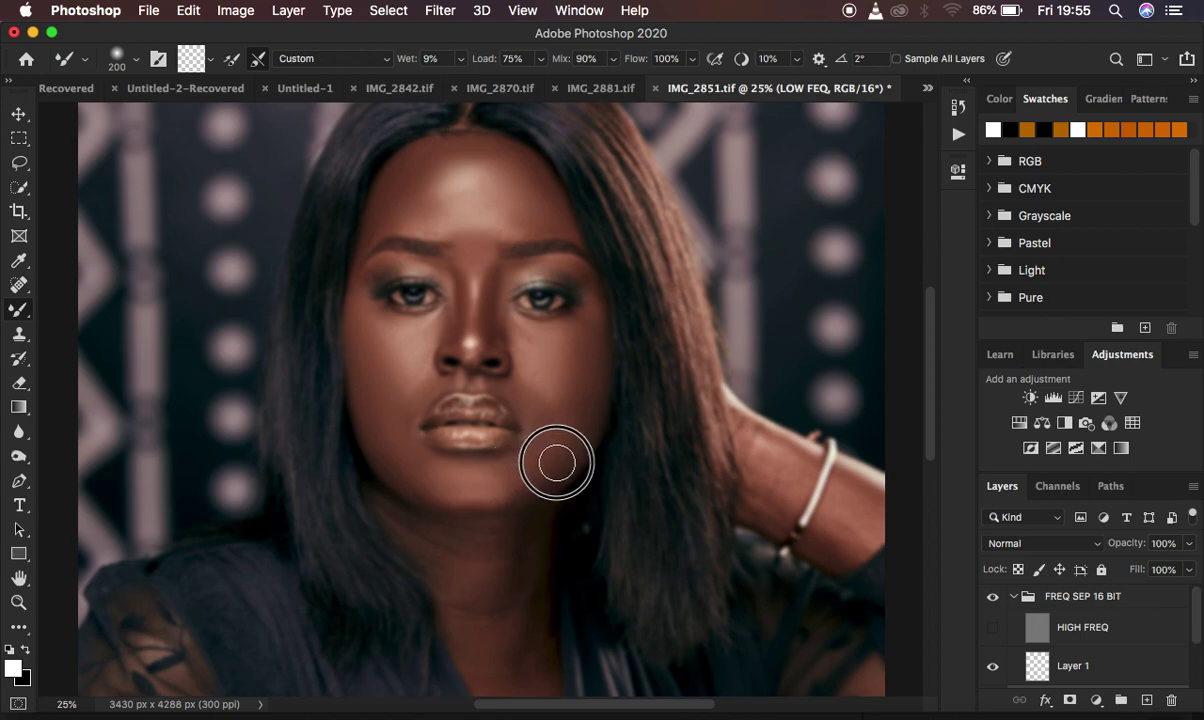
mouse_move(451, 172)
left_mouse_down()
mouse_move(417, 188)
mouse_move(512, 196)
left_mouse_up()
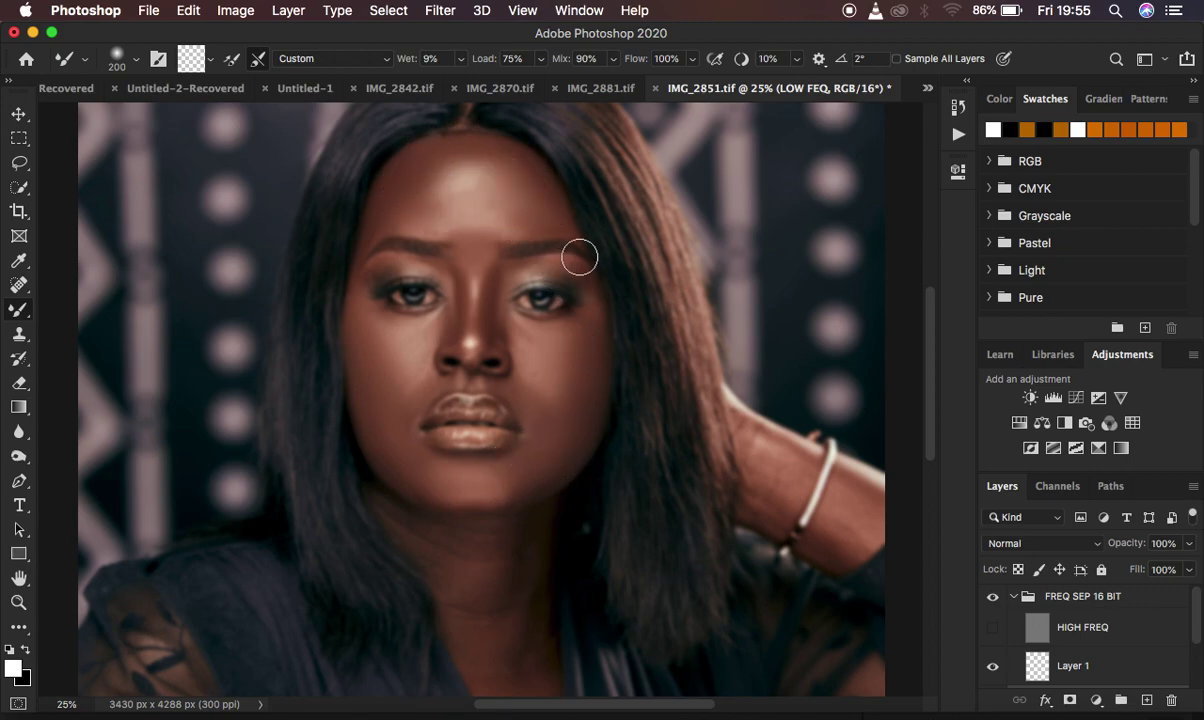
- Blend the skin tones on the neck with a Mixer Brush enlarged to 500 px, reducing it to 250 px below the jaw
key("super+minus")
key("super+minus")
key("super+plus")
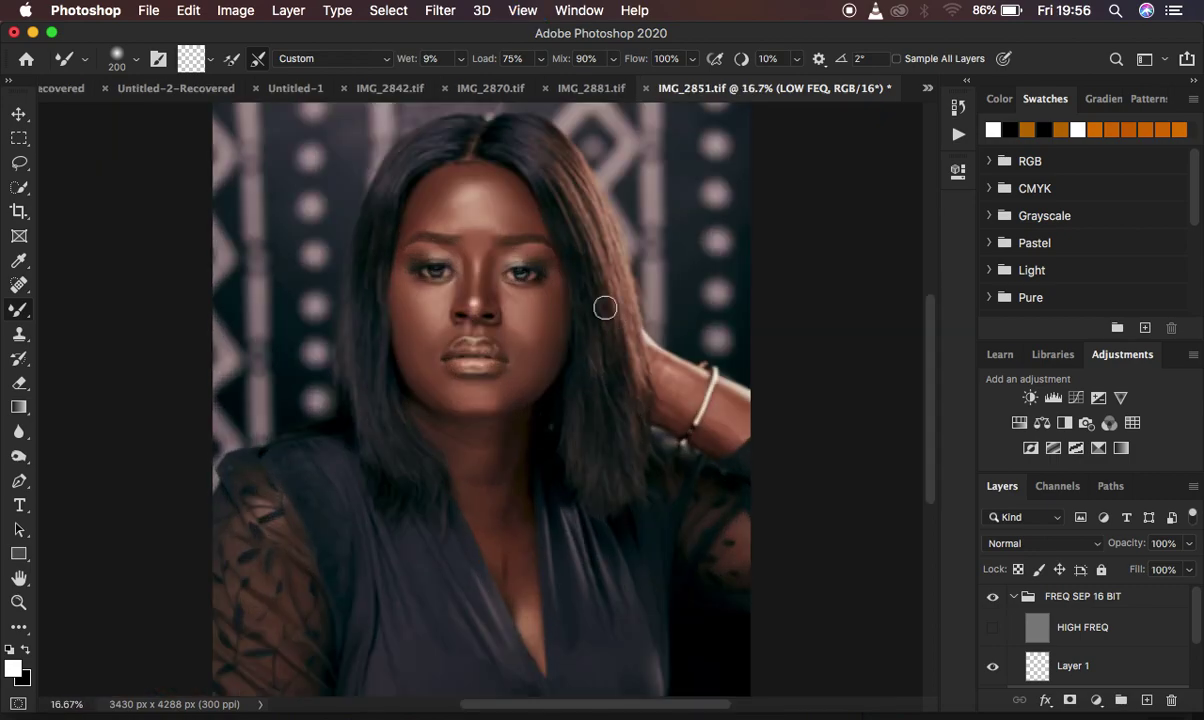
scroll(605, 307, "down", 1)
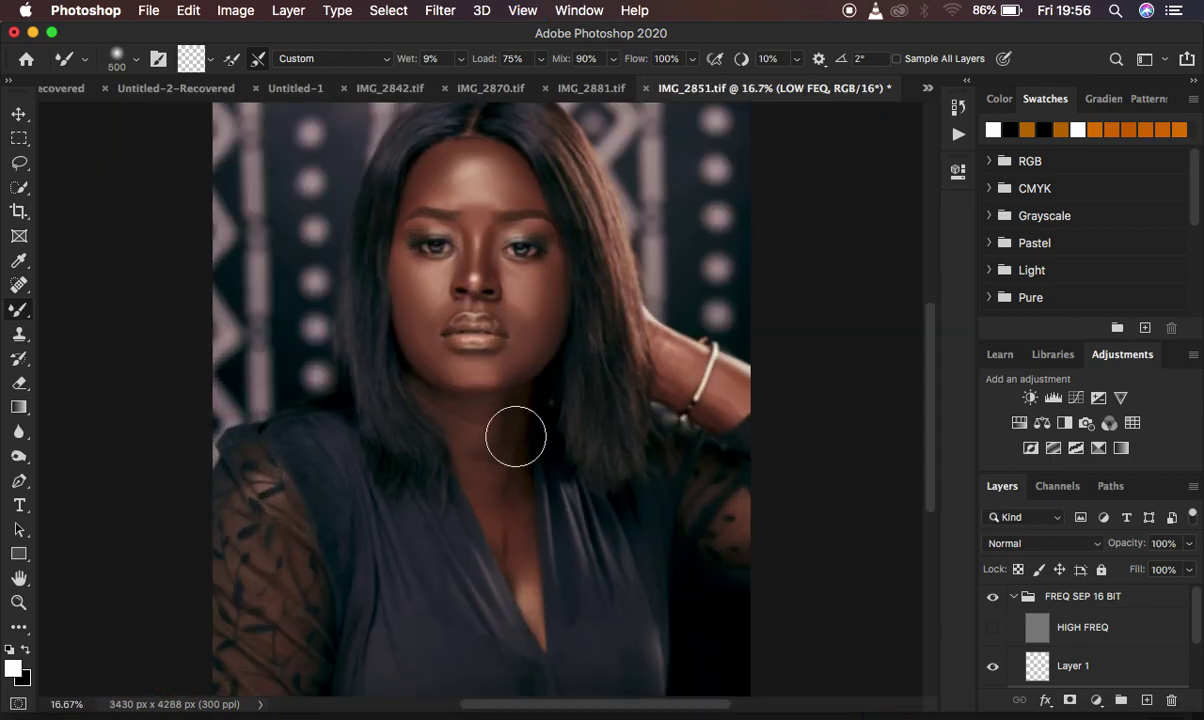
key("bracketright")
key("bracketright")
key("bracketright")
key("bracketleft")
key("bracketleft")
key("bracketleft")
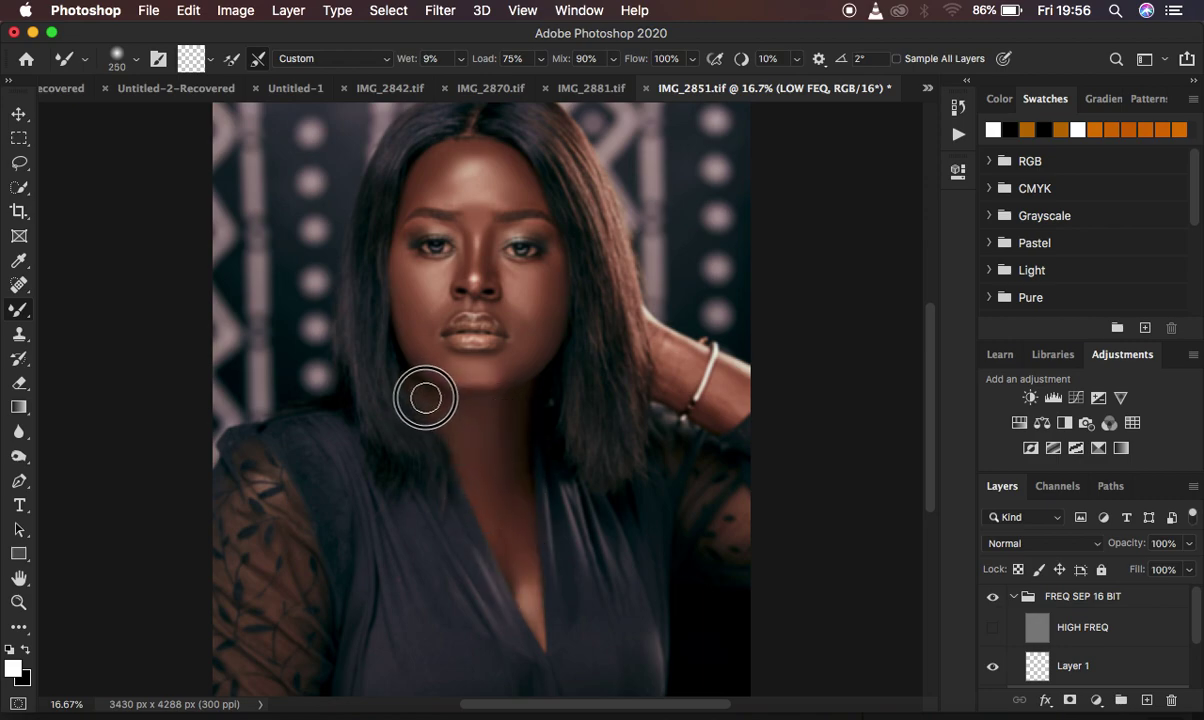
- Smooth the skin beside the nose bridge with the Mixer Brush at 150 px, and enlarge the brush back to 250 px
key("bracketleft")
key("bracketleft")
key("bracketleft")
key("bracketleft")
key("bracketleft")
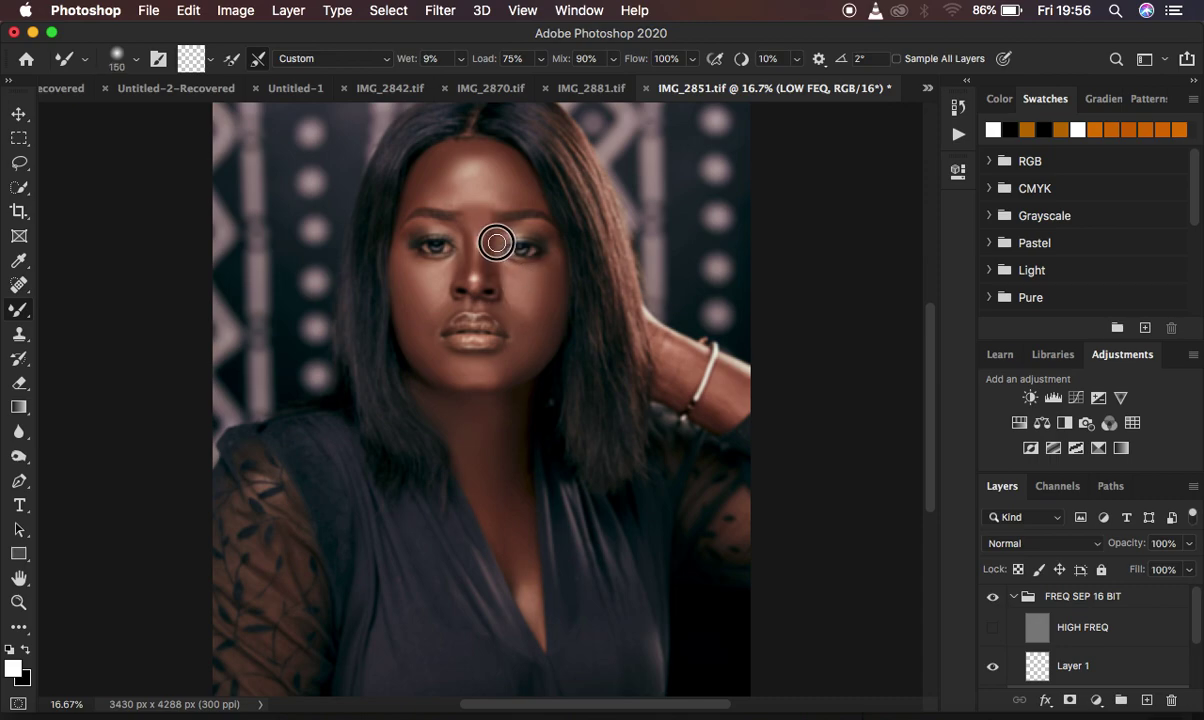
key("bracketright")
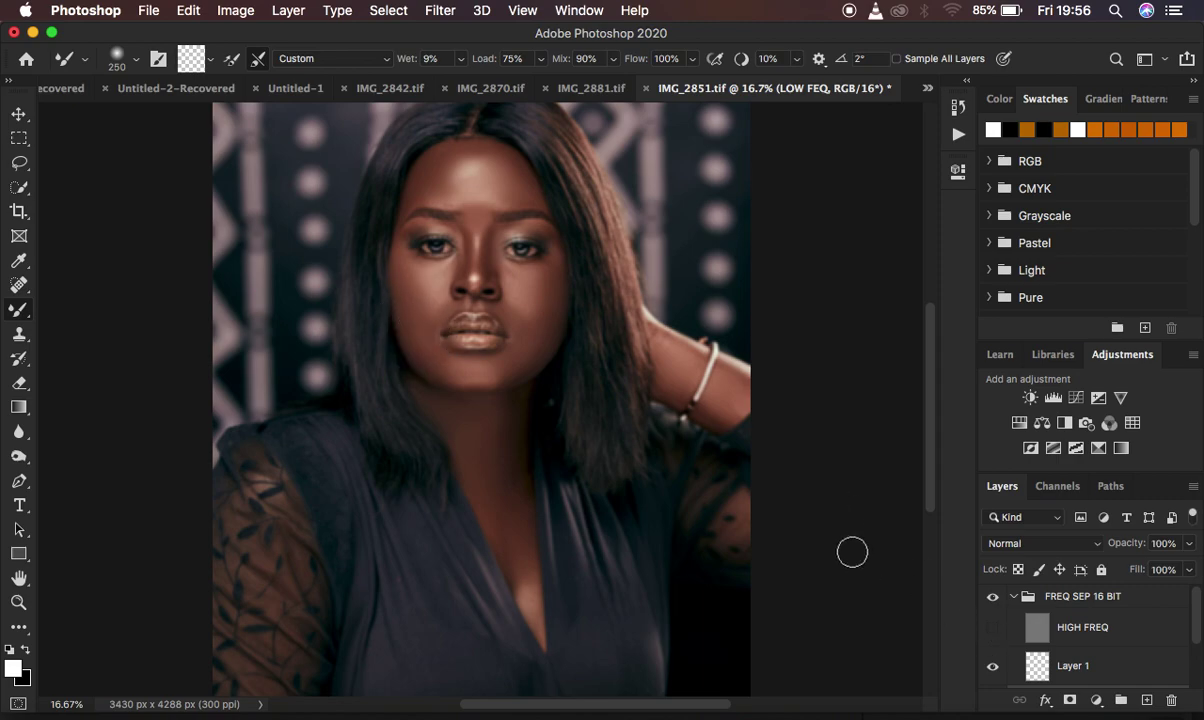
- Show the HIGH FREQ layer and compare the portrait with and without the collapsed FREQ SEP 16 BIT group
left_click(993, 624)
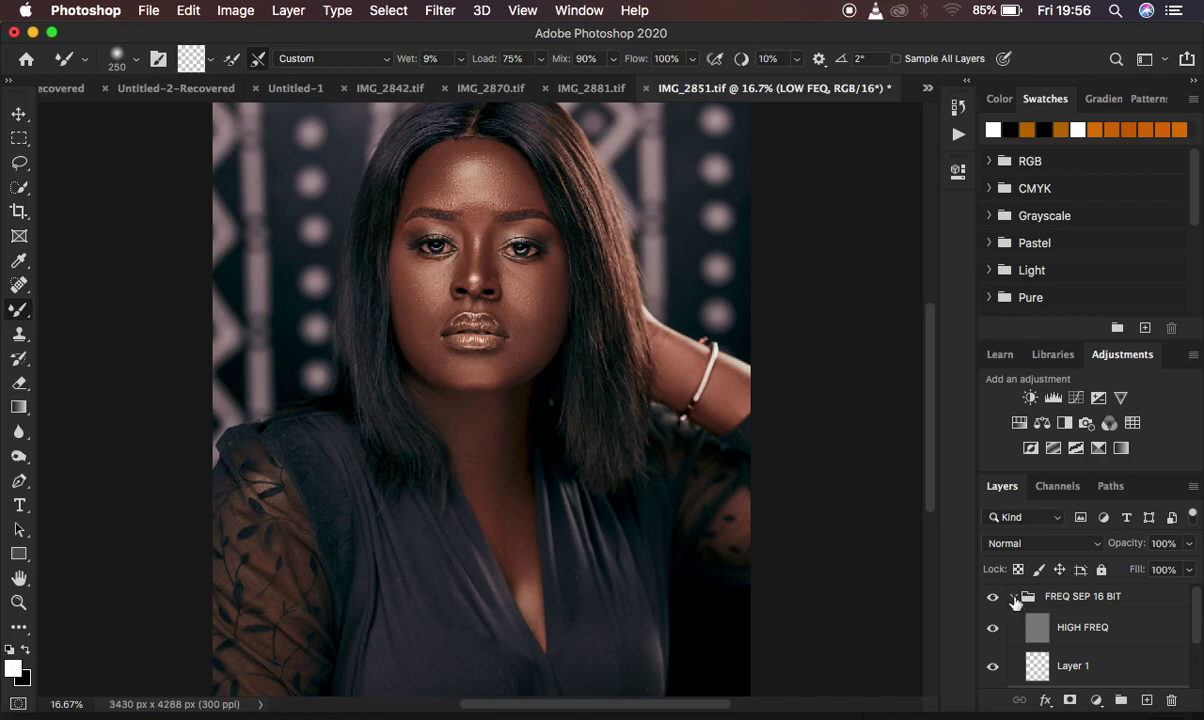
left_click(1013, 597)
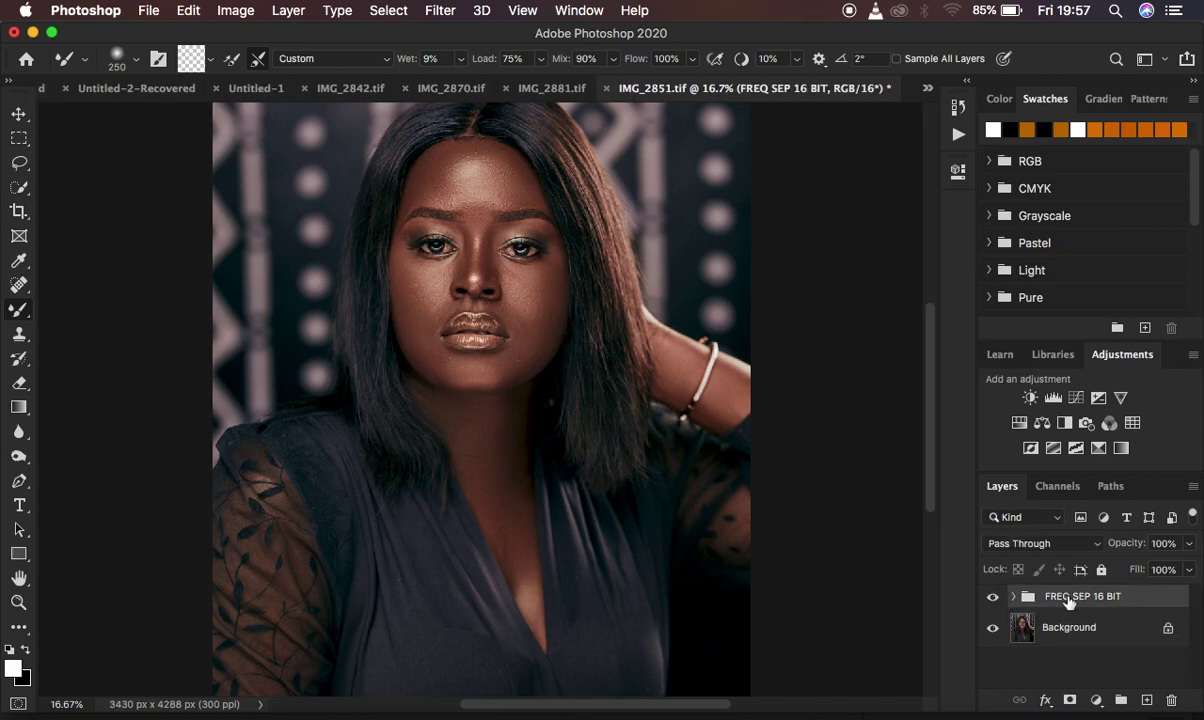
left_click(993, 597)
left_click(993, 597)
left_click(993, 597)
left_click(993, 597)
- Stamp all visible layers into a new layer named BACKGROUND 2 and duplicate it twice
key("super+alt+shift+e")
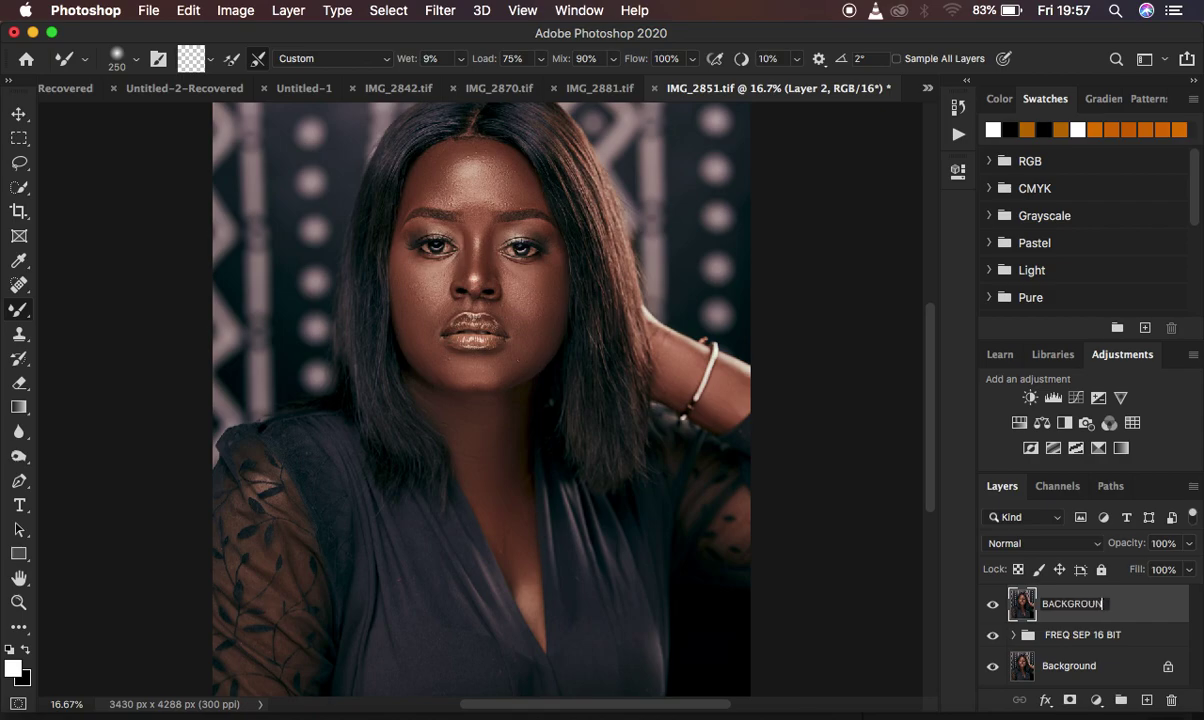
key("Return")
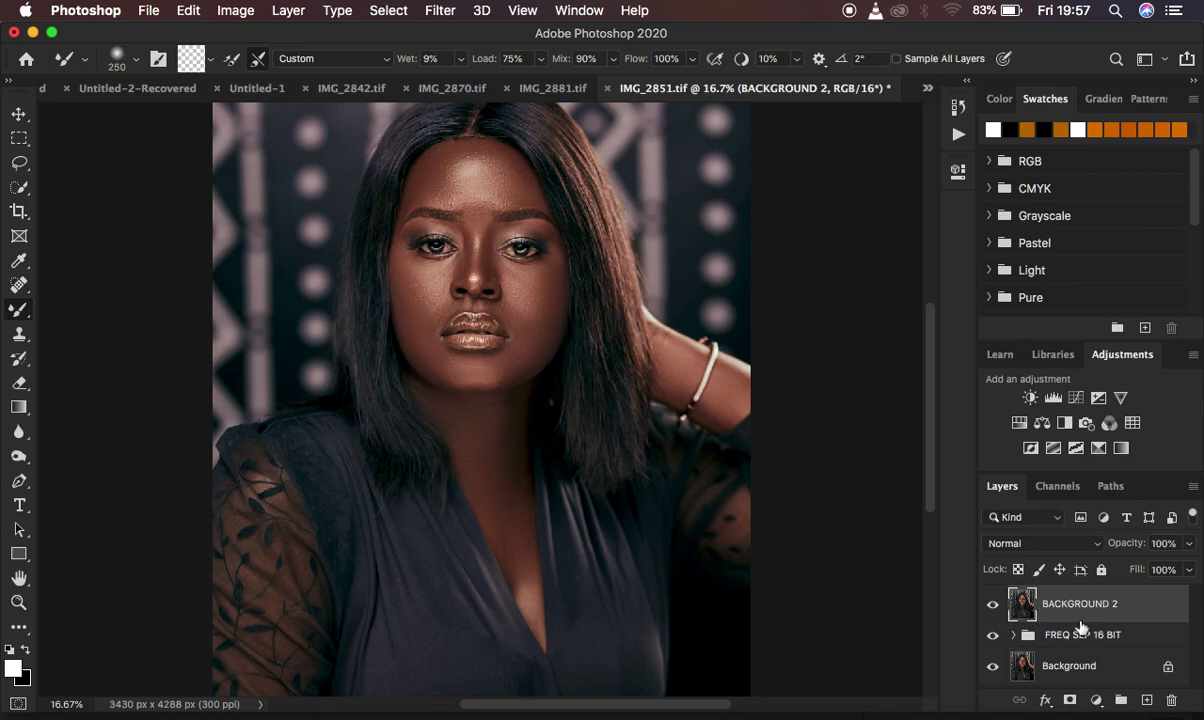
key("super+j")
key("super+j")
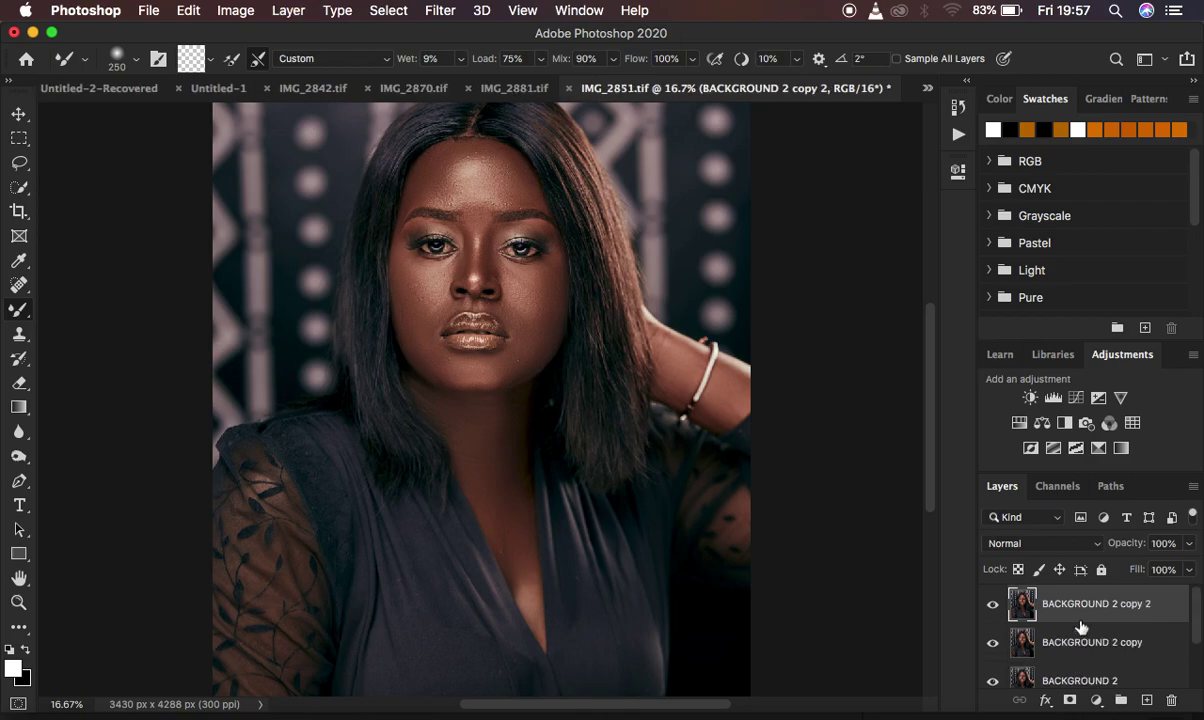
- Rename the lower BACKGROUND 2 copy as LOW and the upper copy as HIGH
left_click(1085, 645)
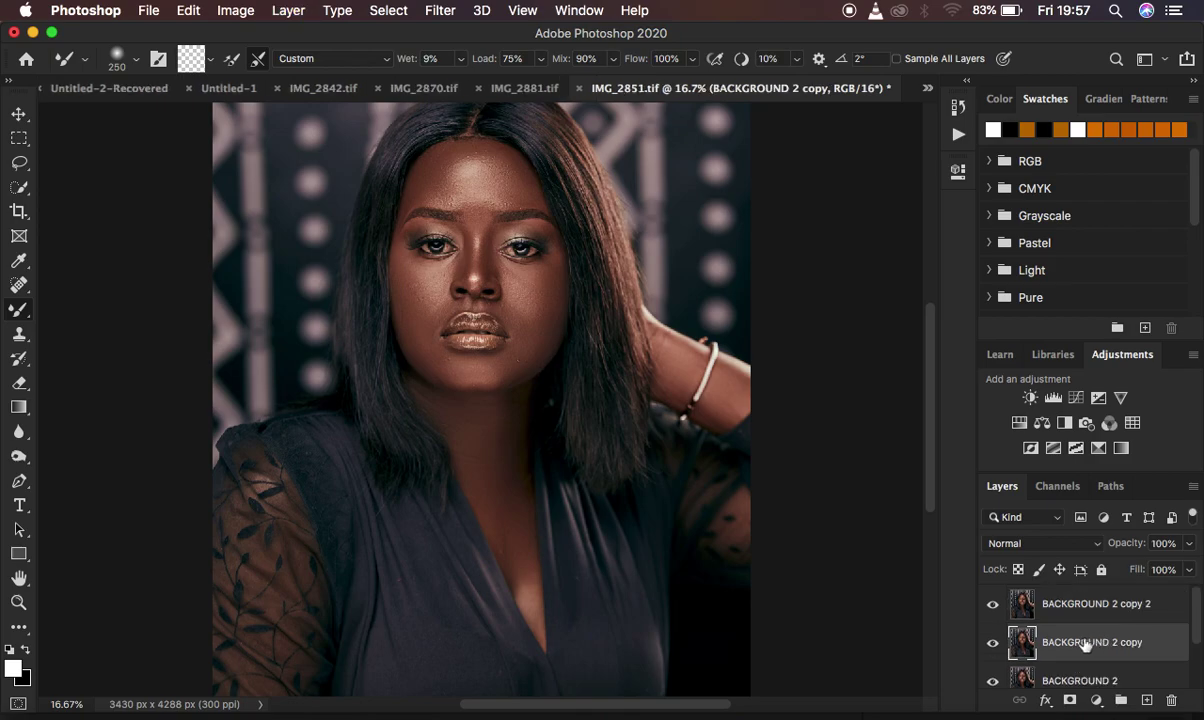
double_click(1085, 643)
type("LOW")
key("Return")
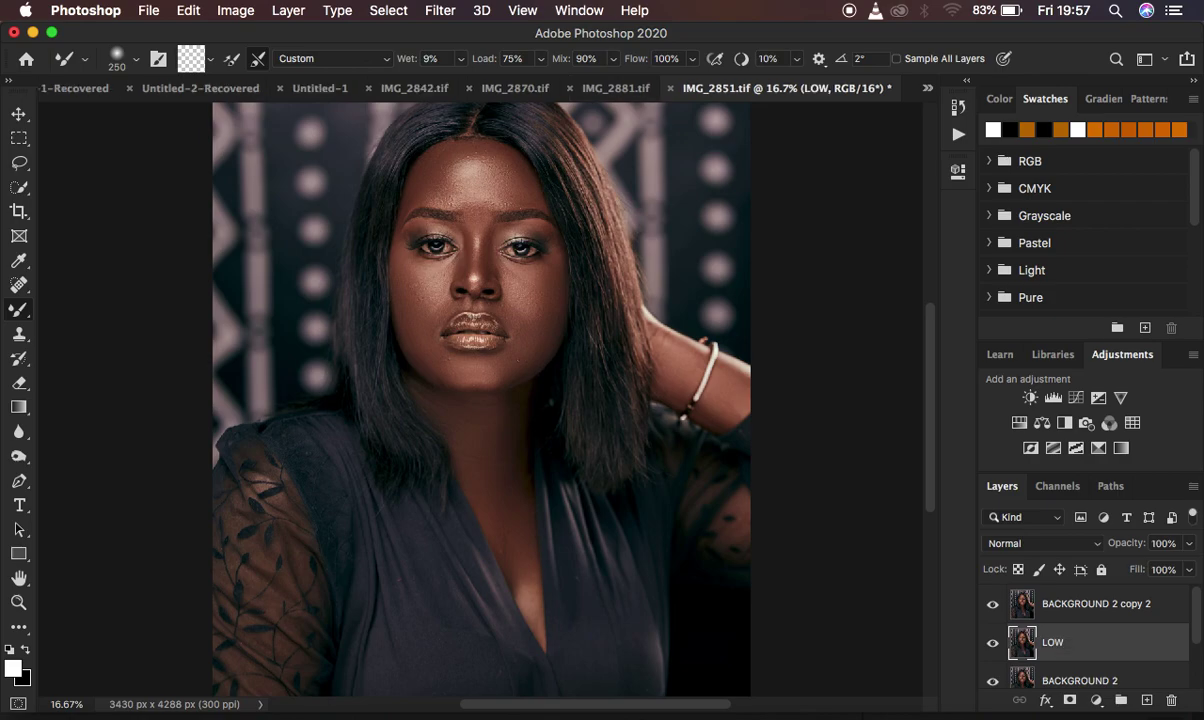
double_click(1086, 605)
type("HIGH")
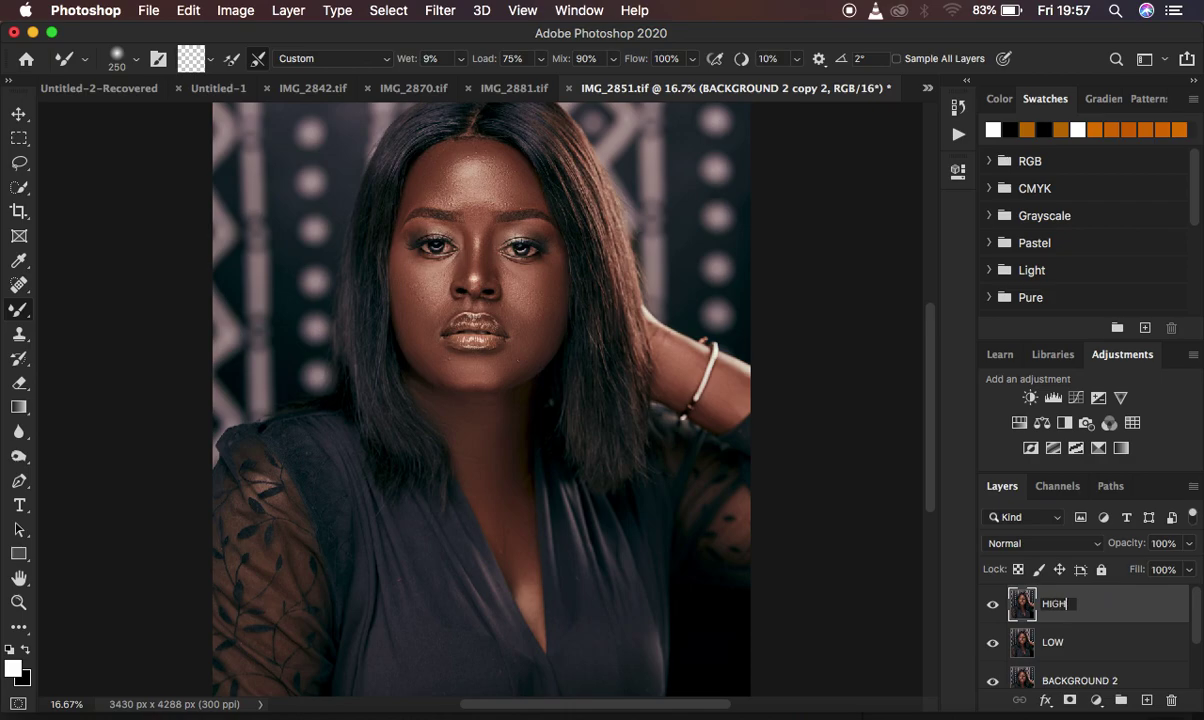
key("Return")
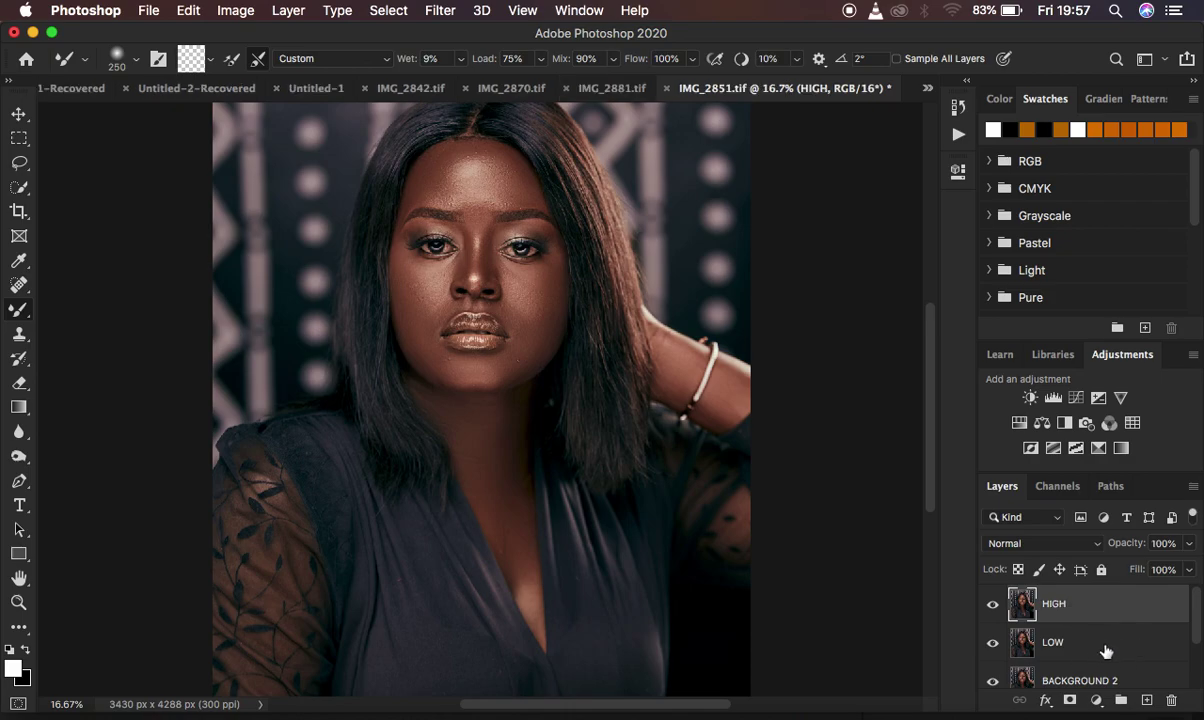
- Hide the HIGH layer and apply a Gaussian Blur to the LOW layer, lowering the radius slightly
left_click(992, 605)
left_click(1100, 650)
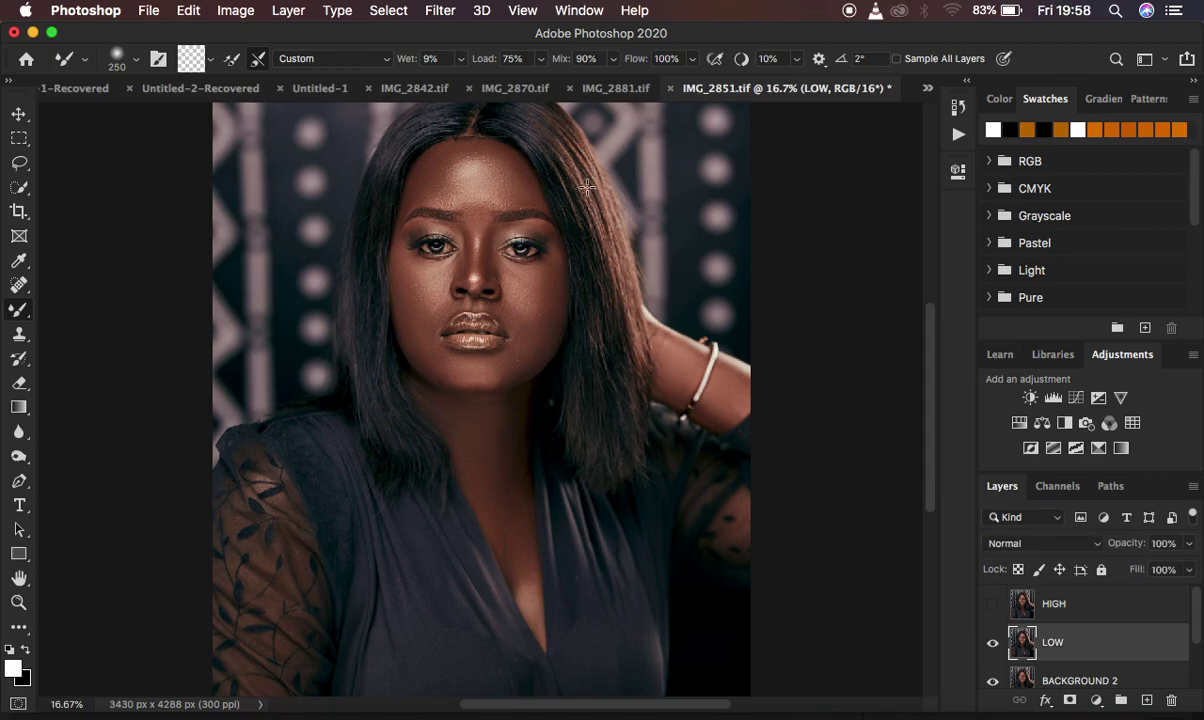
left_click(440, 12)
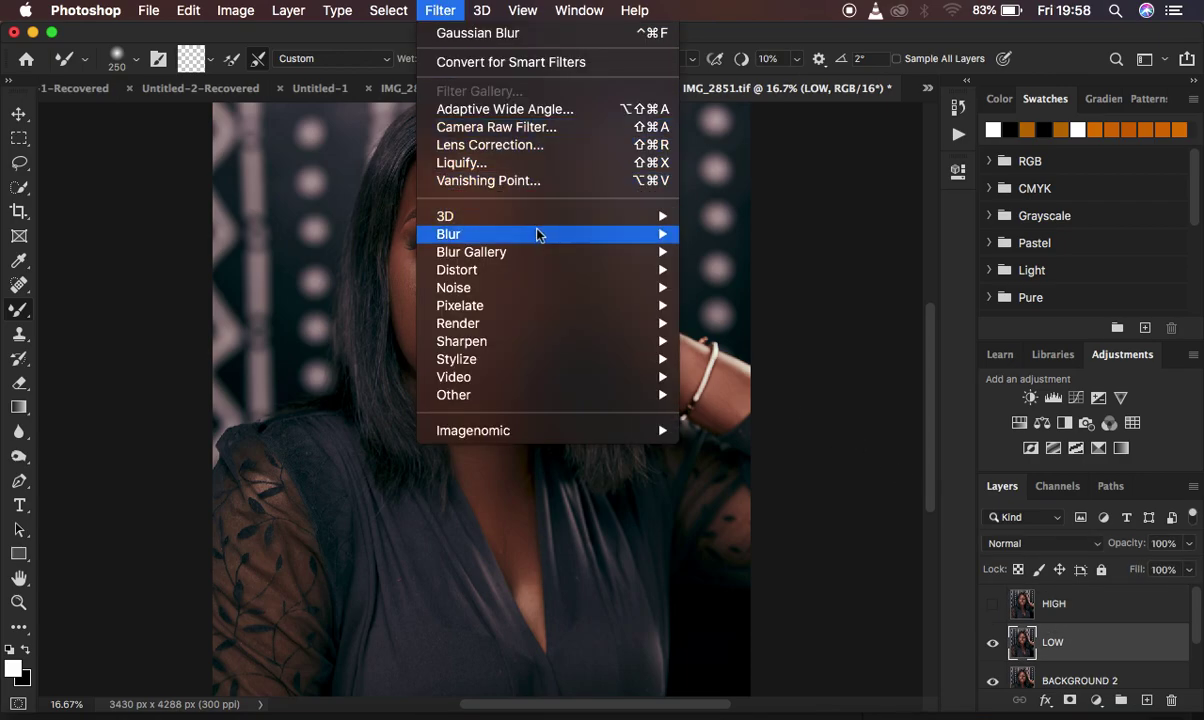
mouse_move(515, 234)
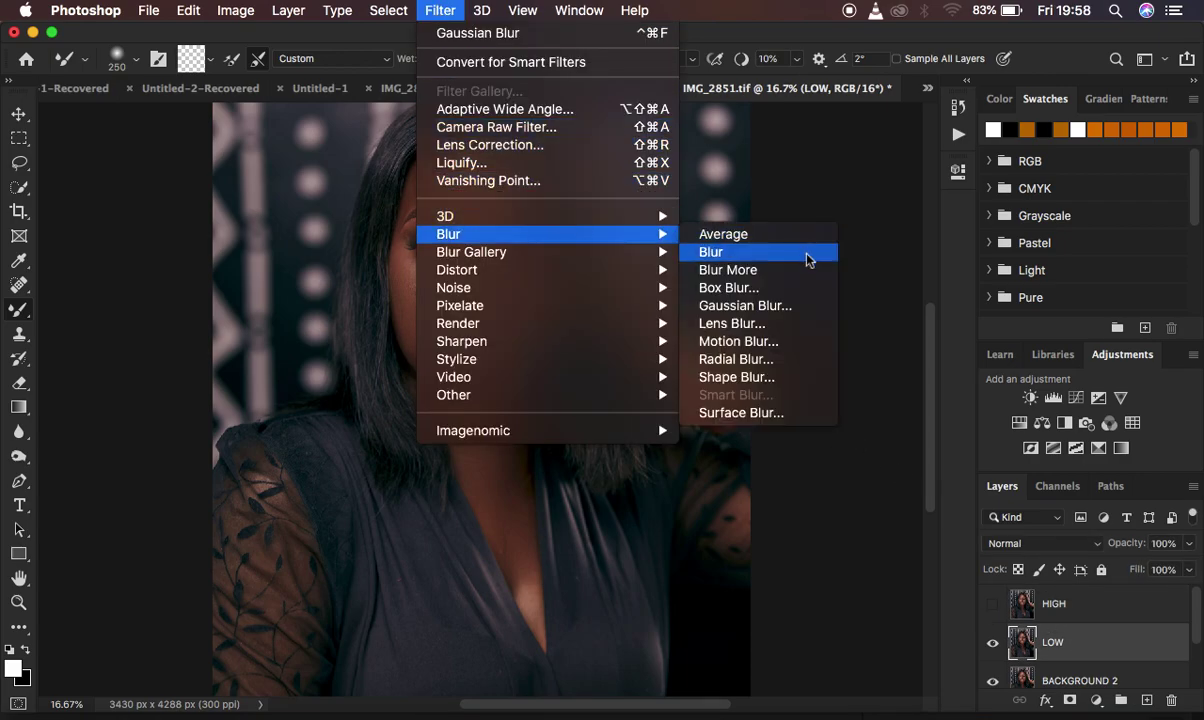
left_click(768, 308)
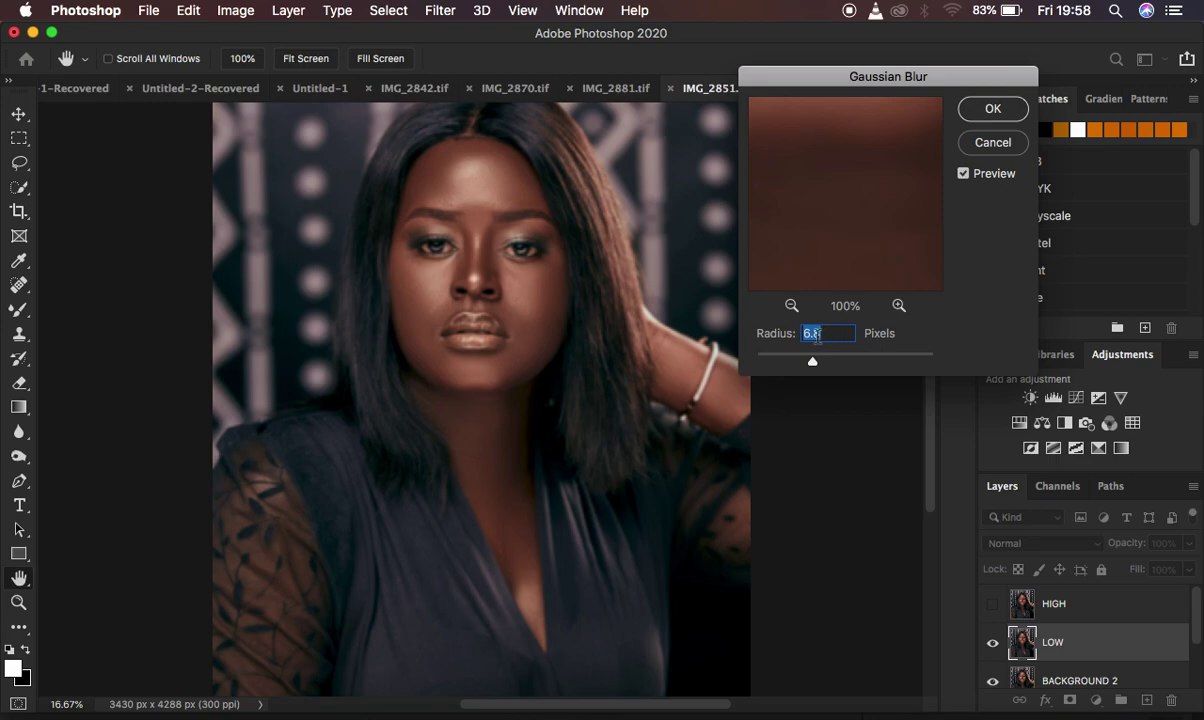
left_click_drag(813, 363, 805, 364)
left_click(988, 110)
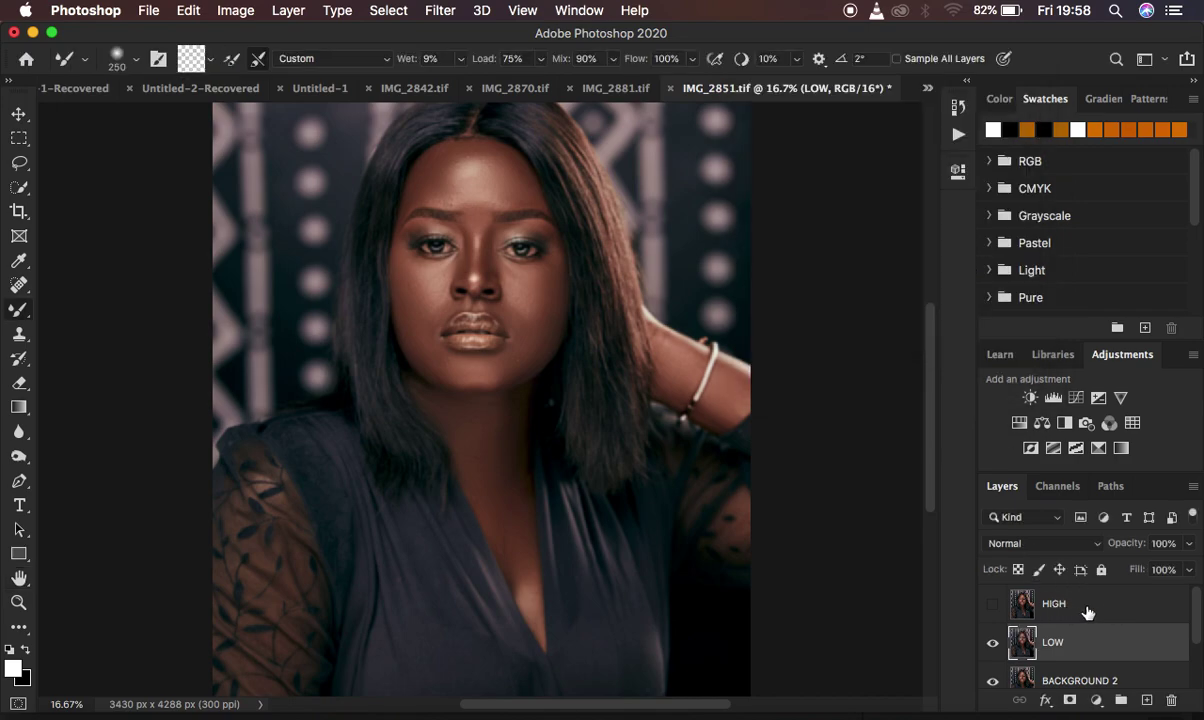
- Show the HIGH layer and open Apply Image on it with LOW as the source layer
left_click(1060, 605)
left_click(992, 605)
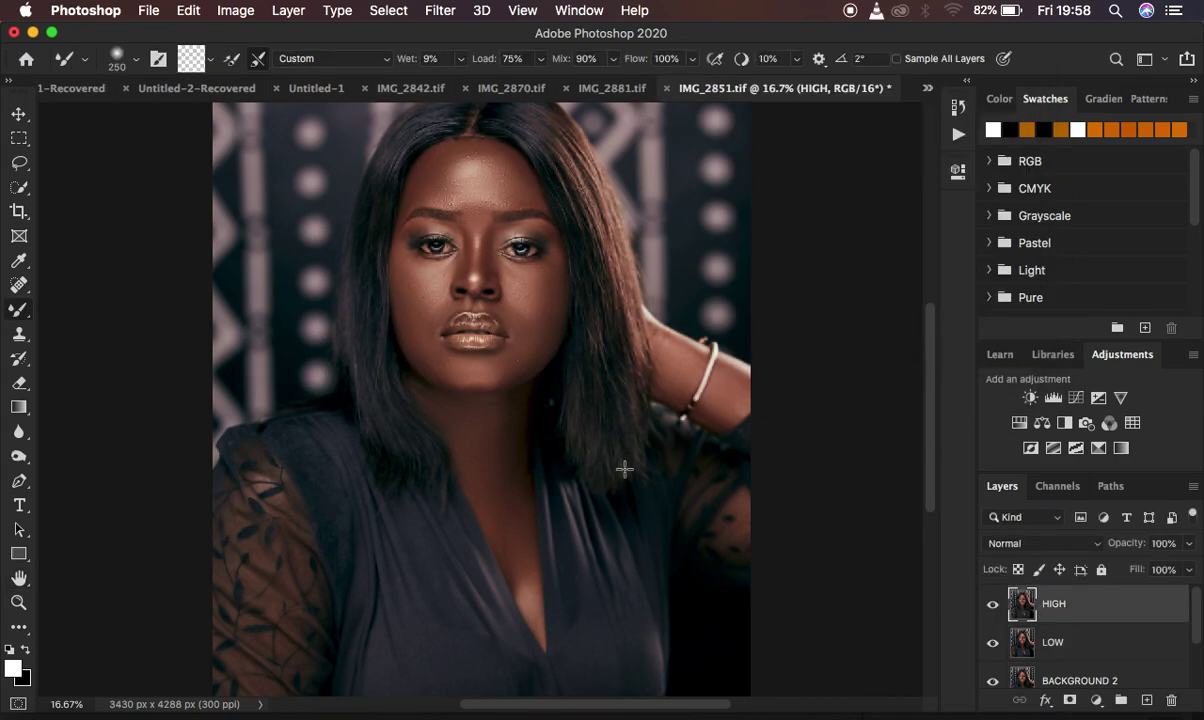
left_click(230, 10)
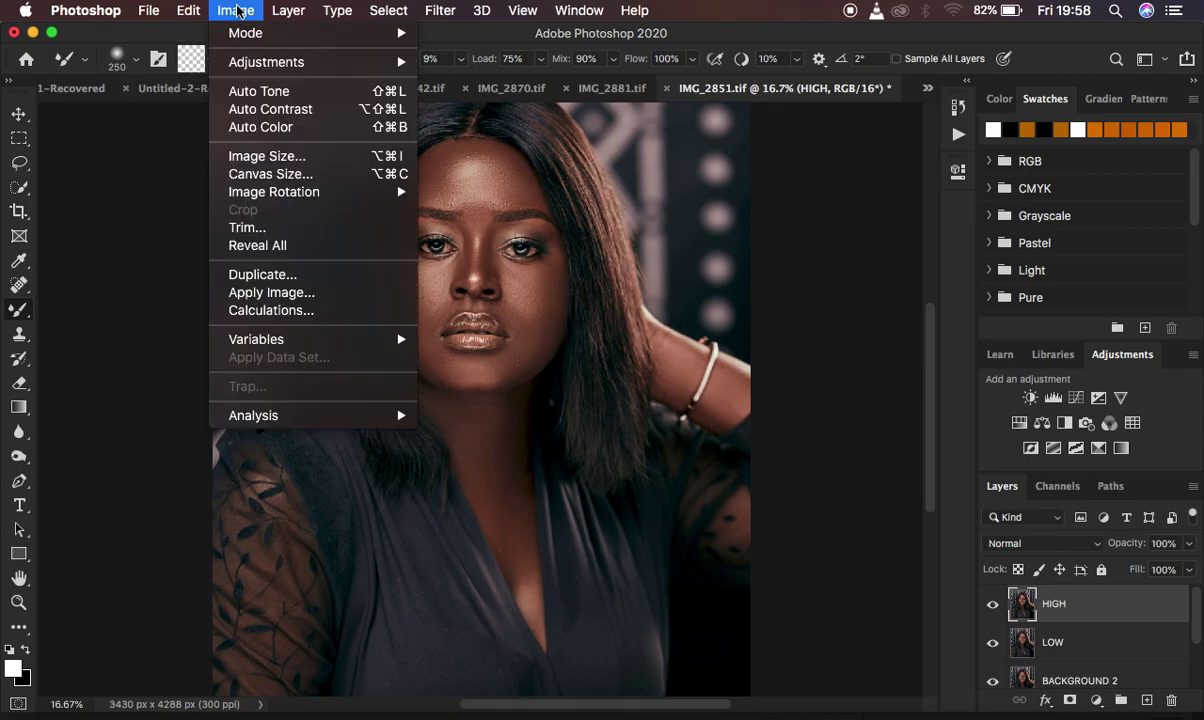
left_click(277, 293)
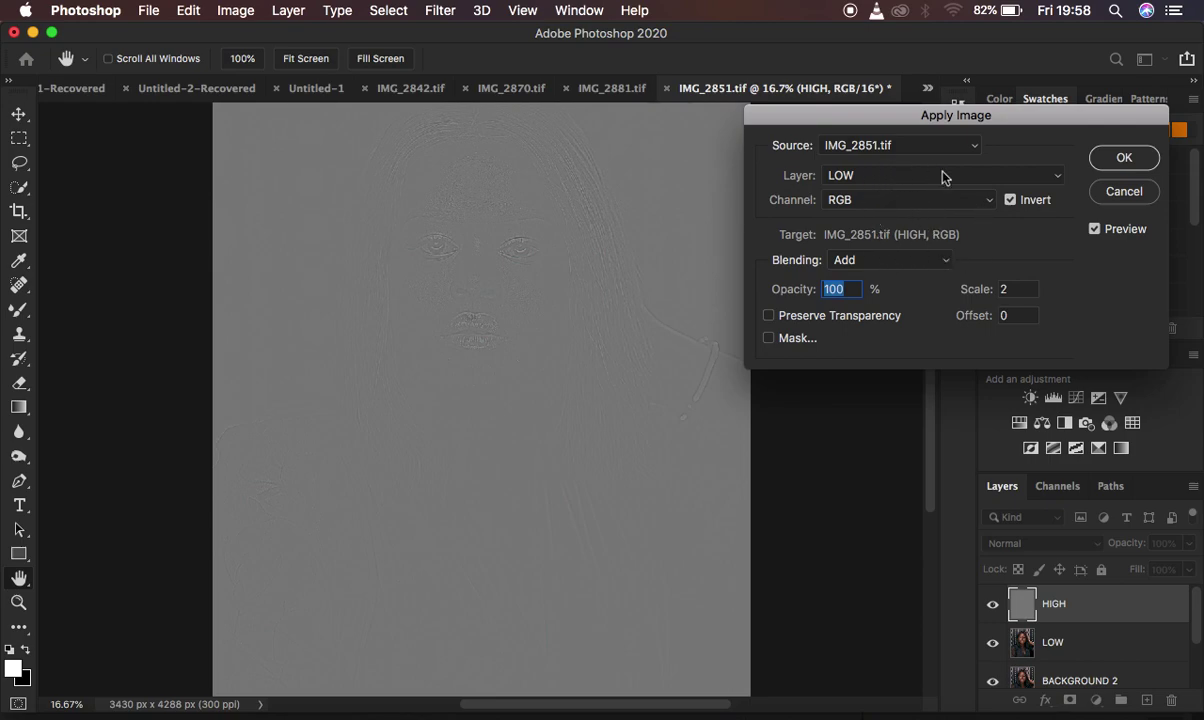
left_click(873, 178)
left_click(873, 178)
- Try Subtract blending in Apply Image with the LOW layer, Invert off, scale 2 and offset 128
left_click(890, 261)
left_click(887, 274)
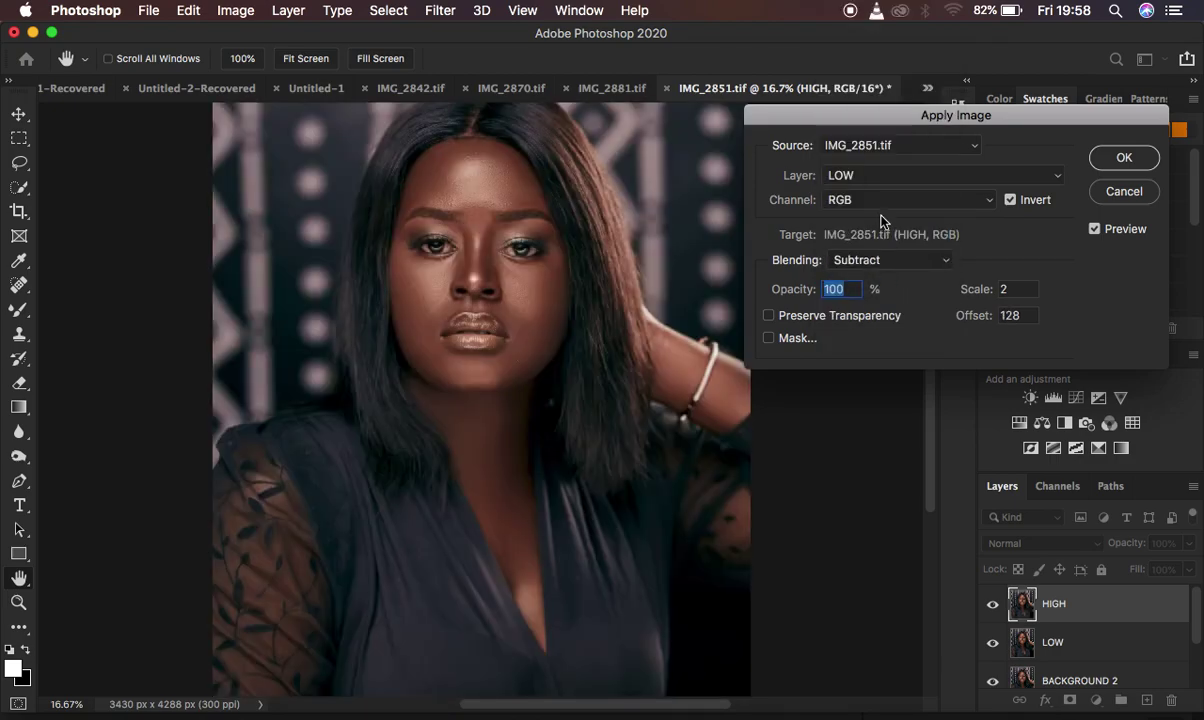
left_click(885, 177)
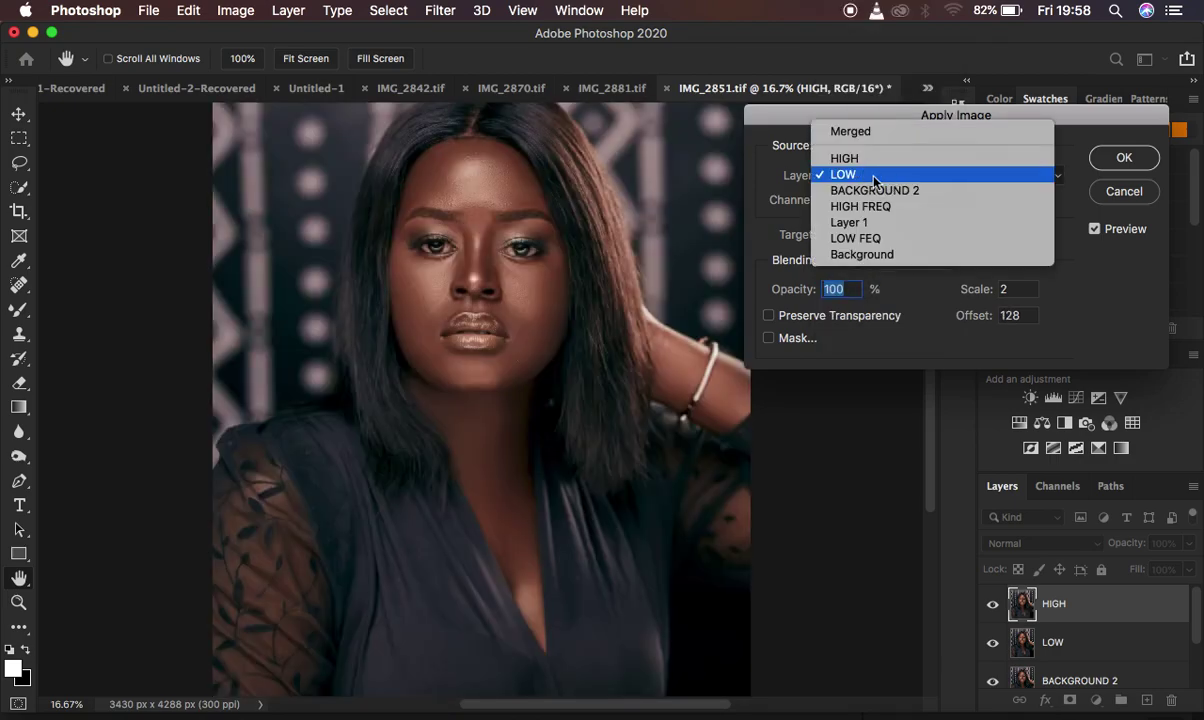
left_click(881, 179)
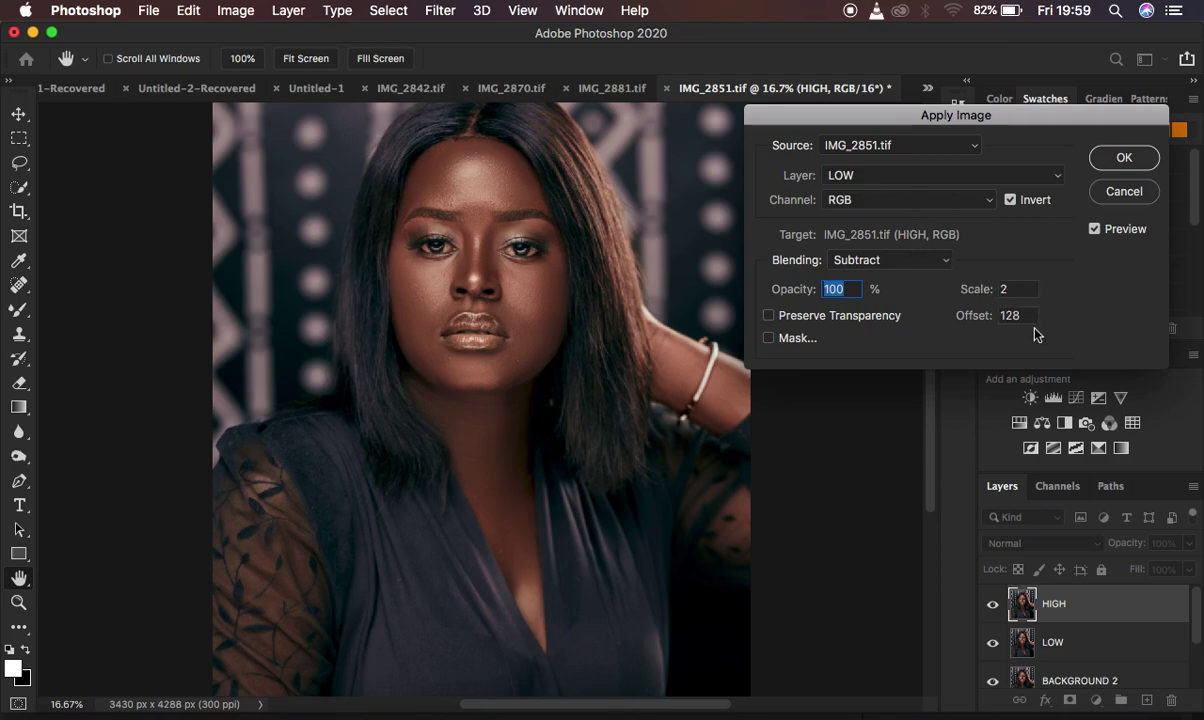
left_click(1010, 200)
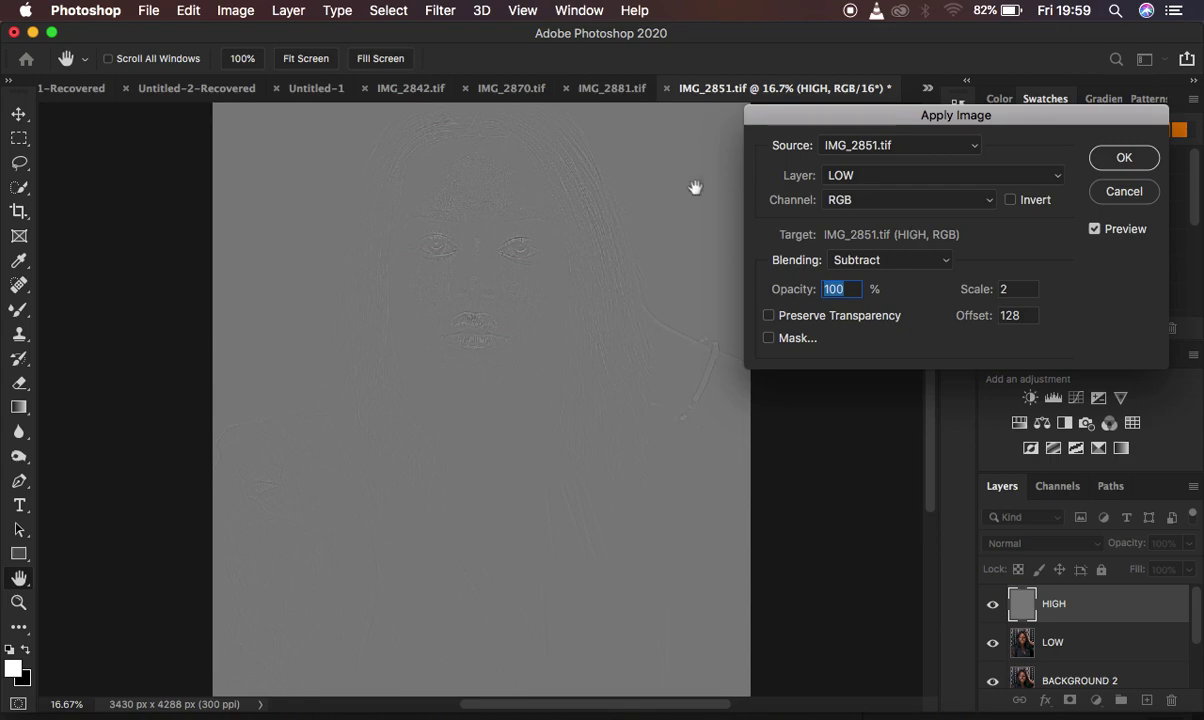
- Apply the LOW layer to HIGH using Add blending with Invert on, scale 2 and offset 0, and set HIGH to Linear Light
left_click(895, 260)
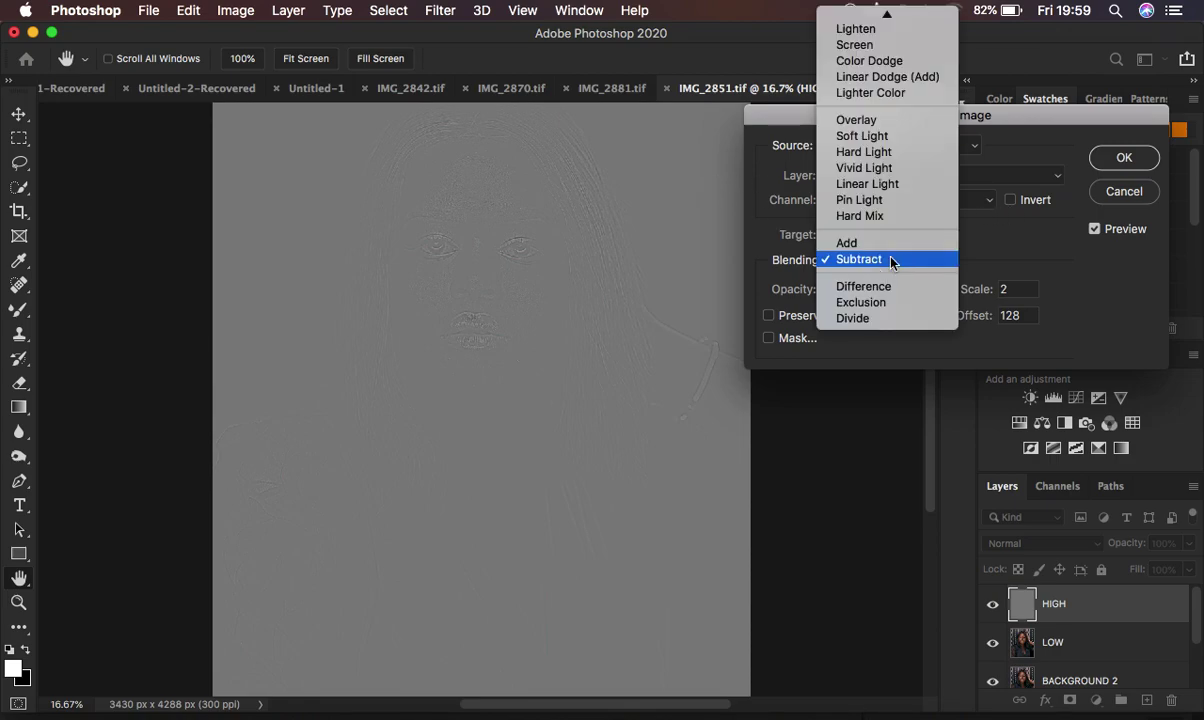
left_click(848, 243)
left_click(1010, 200)
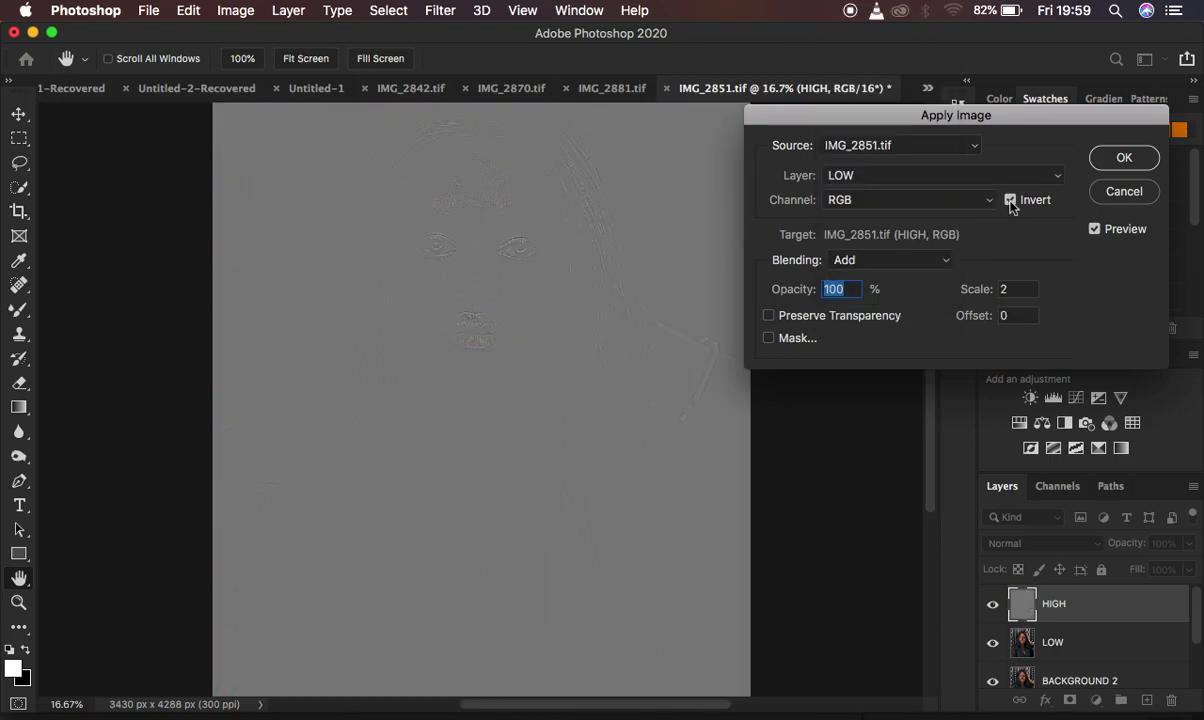
left_click(1118, 158)
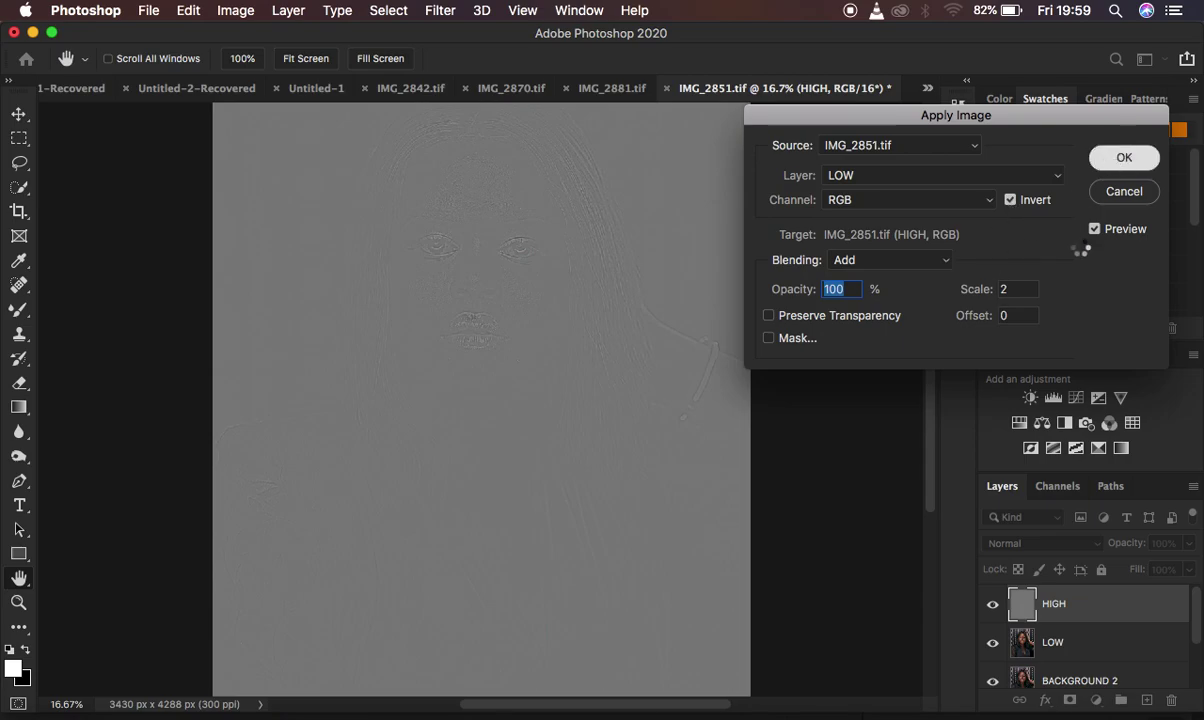
left_click(1030, 544)
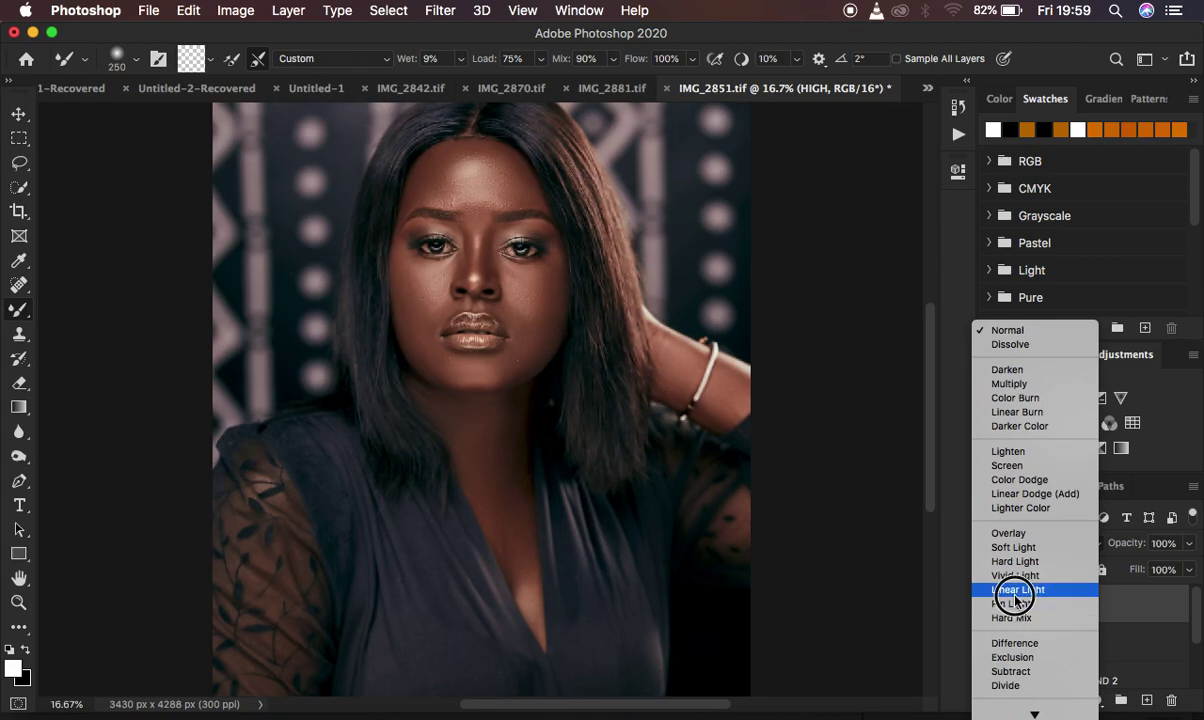
left_click(1016, 589)
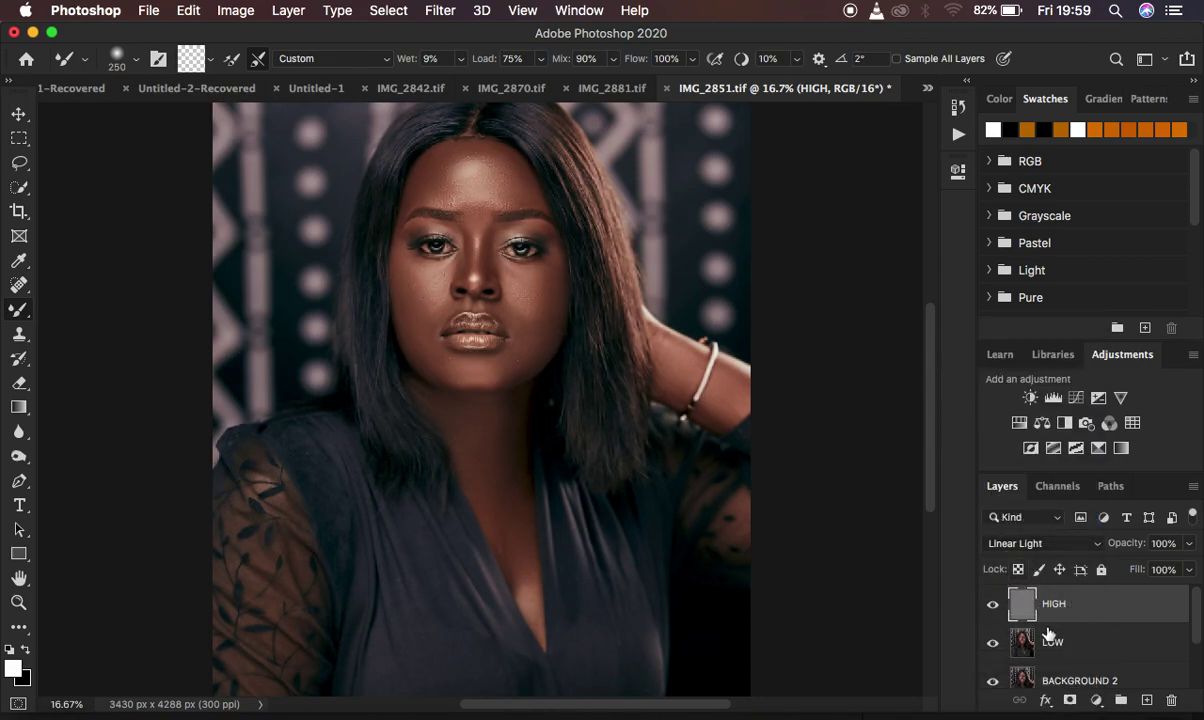
- Hide the HIGH layer and blend the LOW layer's skin tones beside the mouth with the Mixer Brush at size 150
left_click(994, 606)
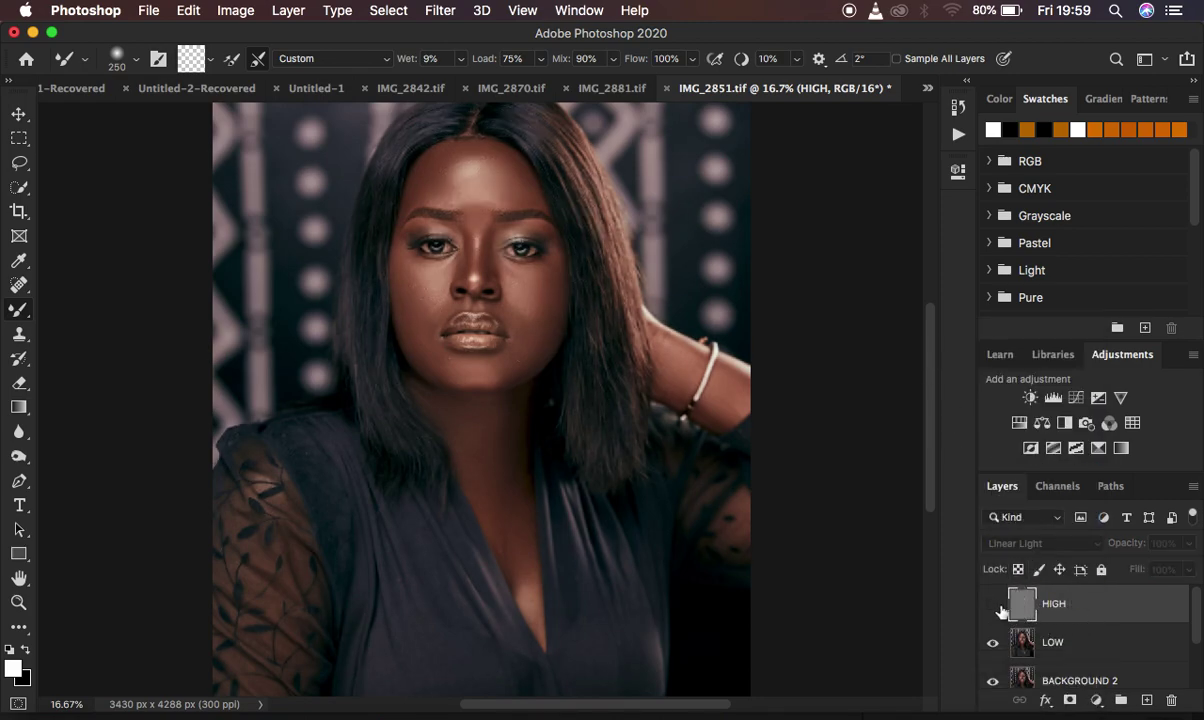
left_click(1105, 651)
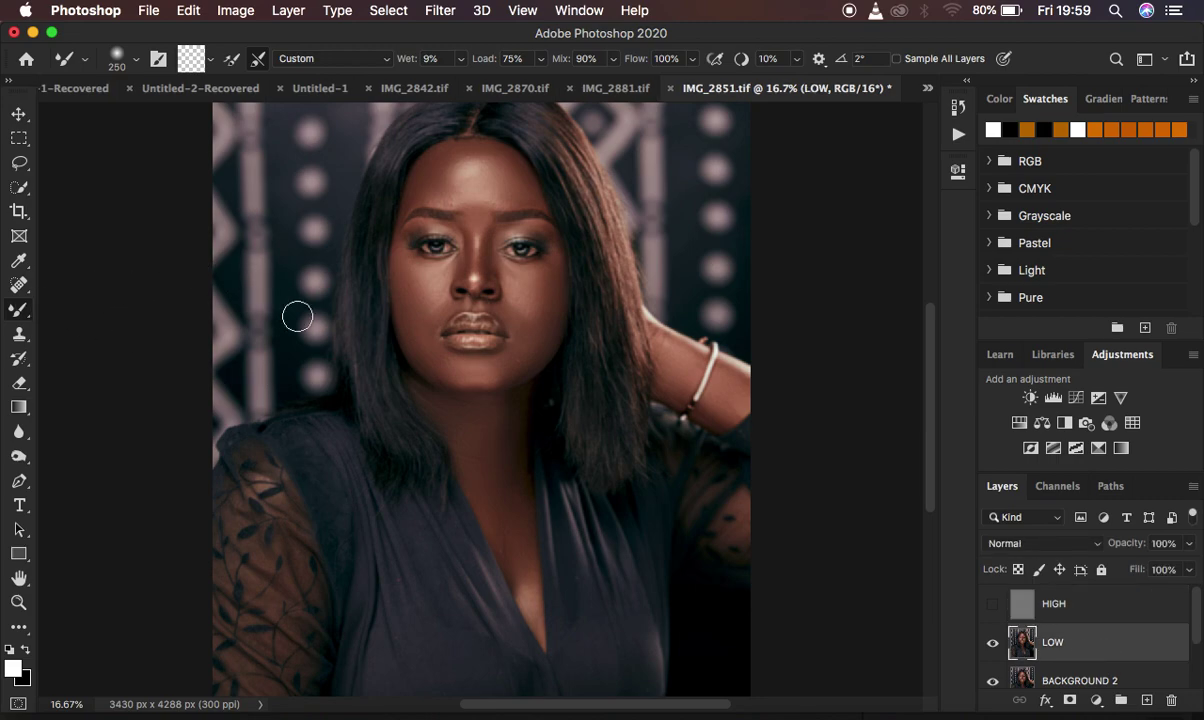
key("super+equal")
key("super+minus")
key("bracketleft")
key("bracketleft")
key("bracketleft")
left_click_drag(426, 320, 431, 329)
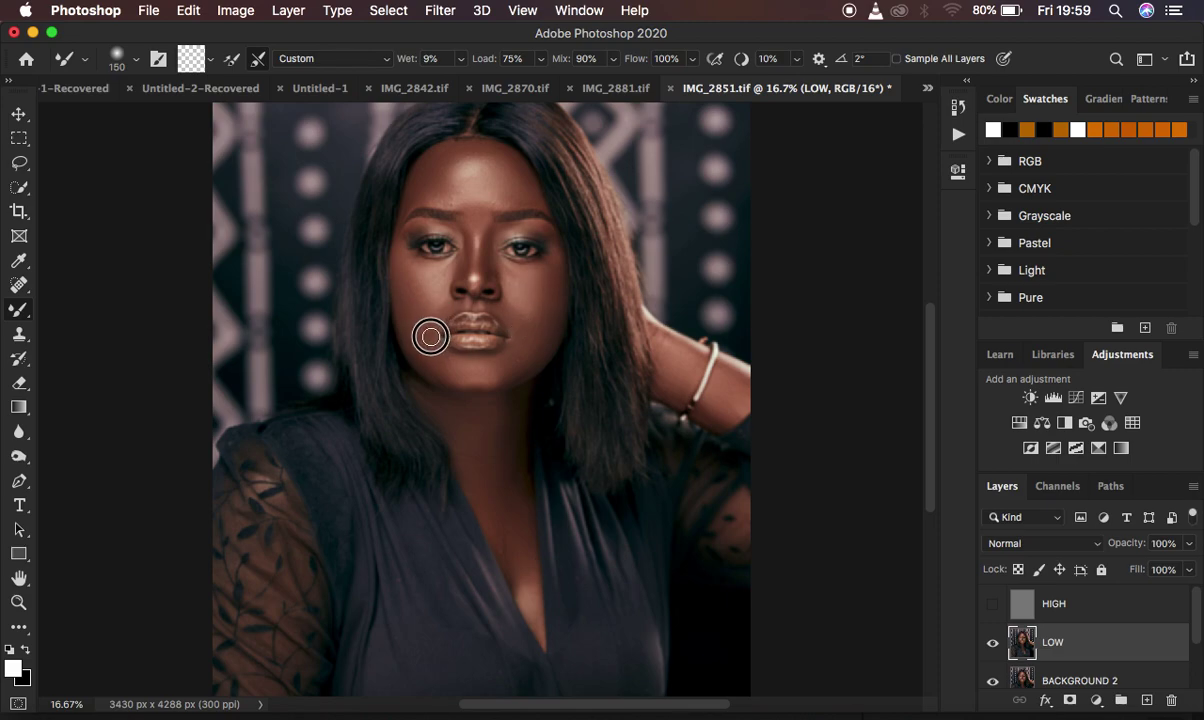
- Blend the cheek and chin tones on the LOW layer with the Mixer Brush at size 200
key("bracketright")
key("bracketright")
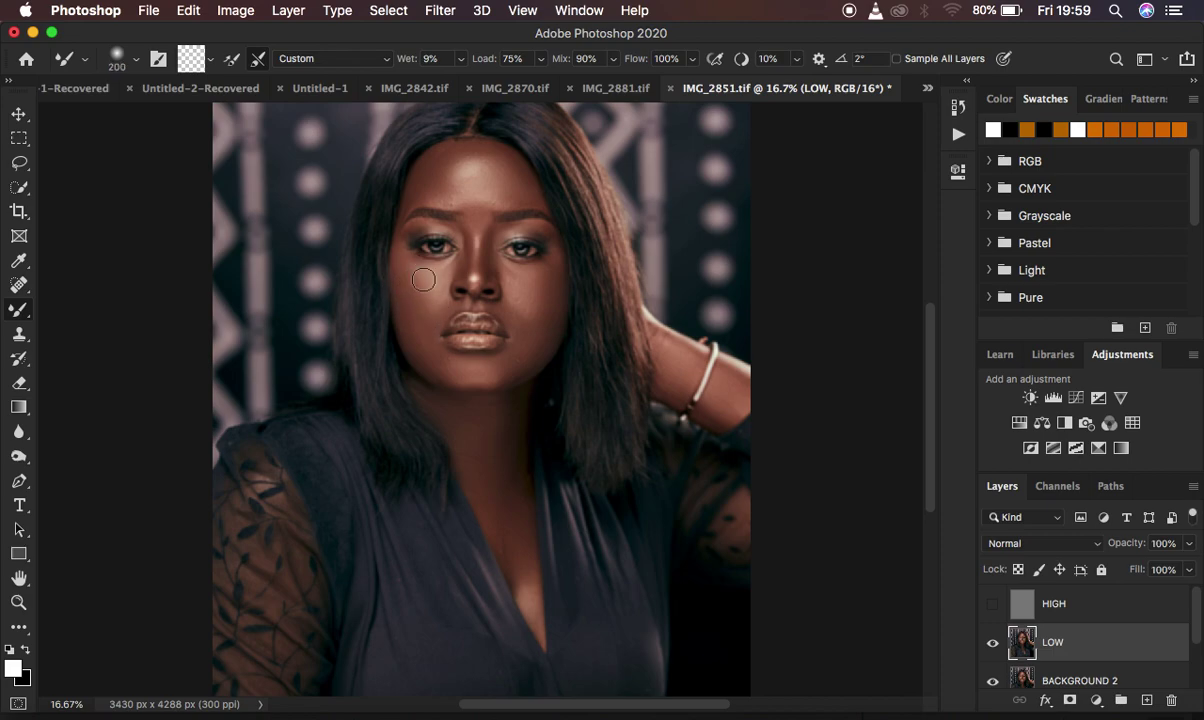
mouse_move(435, 280)
left_mouse_down()
mouse_move(413, 290)
mouse_move(406, 330)
mouse_move(422, 348)
mouse_move(447, 371)
mouse_move(508, 361)
left_mouse_up()
left_click_drag(506, 311, 540, 325)
- Adjust the Mixer Brush size and smooth the forehead tones on the LOW layer from the hairline down
key("]")
key("]")
key("bracketleft")
- Reduce the Mixer Brush to size 150 and blend the skin at the brow, outer cheeks and nose on the LOW layer
key("bracketleft")
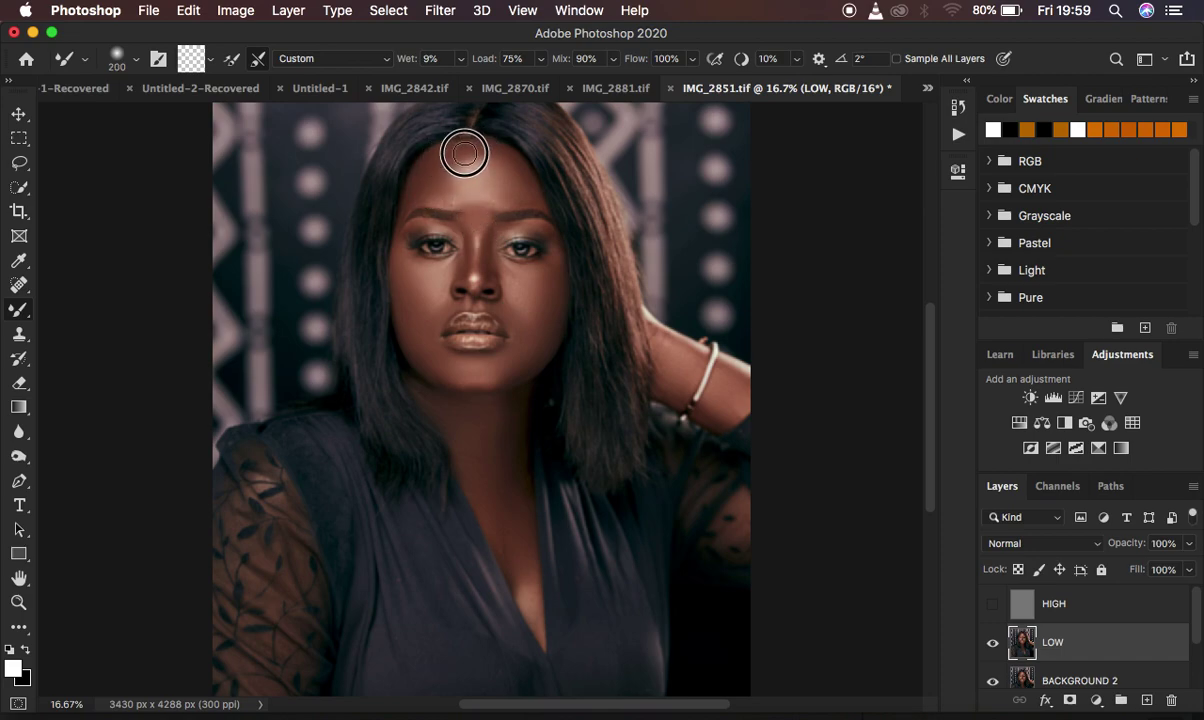
key("bracketright")
mouse_move(480, 147)
left_mouse_down()
mouse_move(502, 167)
mouse_move(502, 193)
mouse_move(435, 161)
mouse_move(446, 194)
mouse_move(431, 192)
mouse_move(449, 191)
mouse_move(443, 167)
mouse_move(474, 206)
mouse_move(480, 172)
mouse_move(465, 190)
mouse_move(478, 163)
mouse_move(484, 171)
mouse_move(443, 169)
mouse_move(482, 160)
mouse_move(432, 185)
left_mouse_up()
key("bracketleft")
key("bracketleft")
key("bracketleft")
left_click_drag(402, 212, 409, 209)
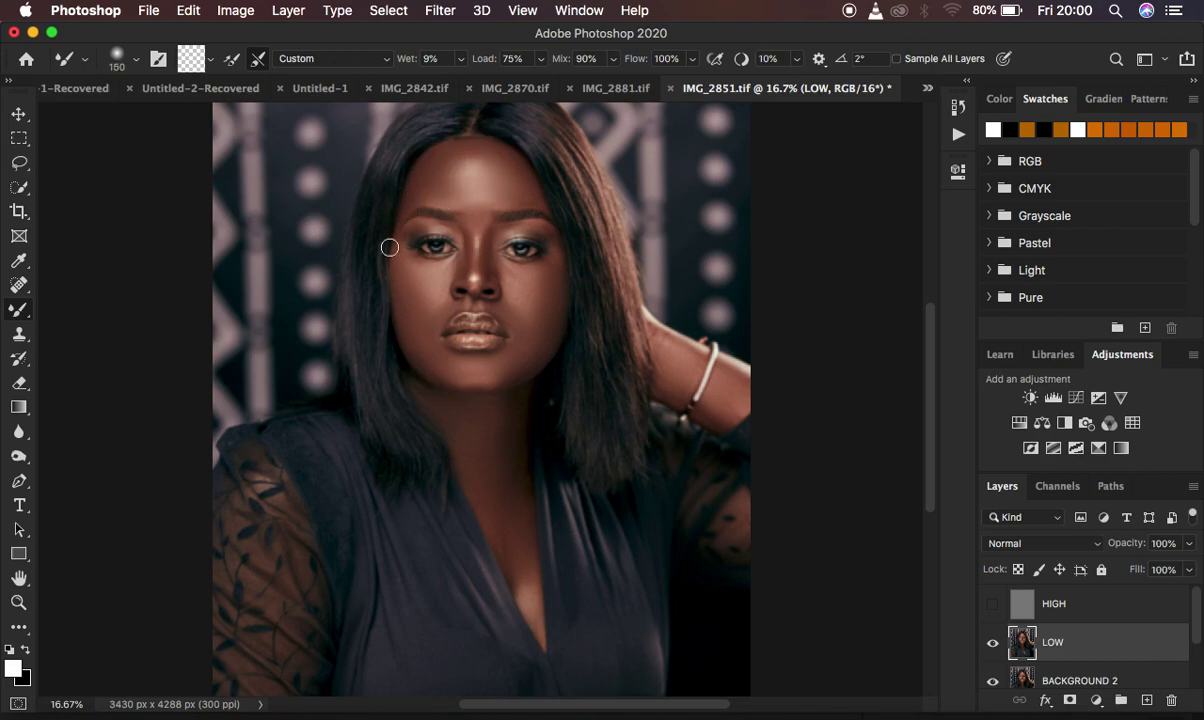
left_click_drag(403, 284, 401, 271)
left_click_drag(549, 272, 549, 272)
mouse_move(486, 246)
left_mouse_down()
mouse_move(487, 261)
mouse_move(527, 285)
mouse_move(519, 298)
mouse_move(517, 287)
left_mouse_up()
- Enlarge the Mixer Brush to size 200 and smooth the chin, cheek and forehead transitions on the LOW layer
key("bracketright")
key("bracketright")
left_click_drag(509, 365, 429, 360)
left_click_drag(419, 291, 419, 272)
left_click(455, 178)
mouse_move(472, 211)
left_mouse_down()
mouse_move(471, 223)
mouse_move(444, 210)
mouse_move(528, 198)
mouse_move(504, 171)
left_mouse_up()
mouse_move(502, 371)
left_mouse_down()
mouse_move(457, 368)
mouse_move(425, 344)
mouse_move(406, 288)
mouse_move(385, 272)
left_mouse_up()
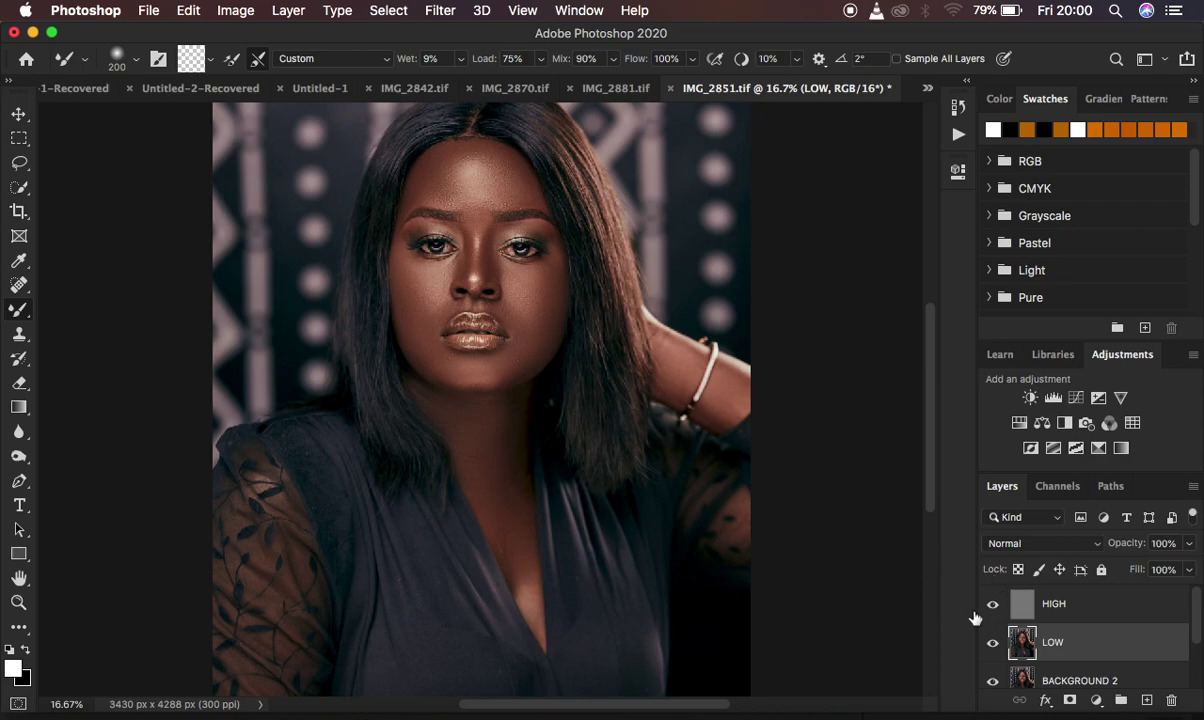
- Group the HIGH and LOW layers, and put that group together with BACKGROUND 2 into a new group
left_click(1109, 613)
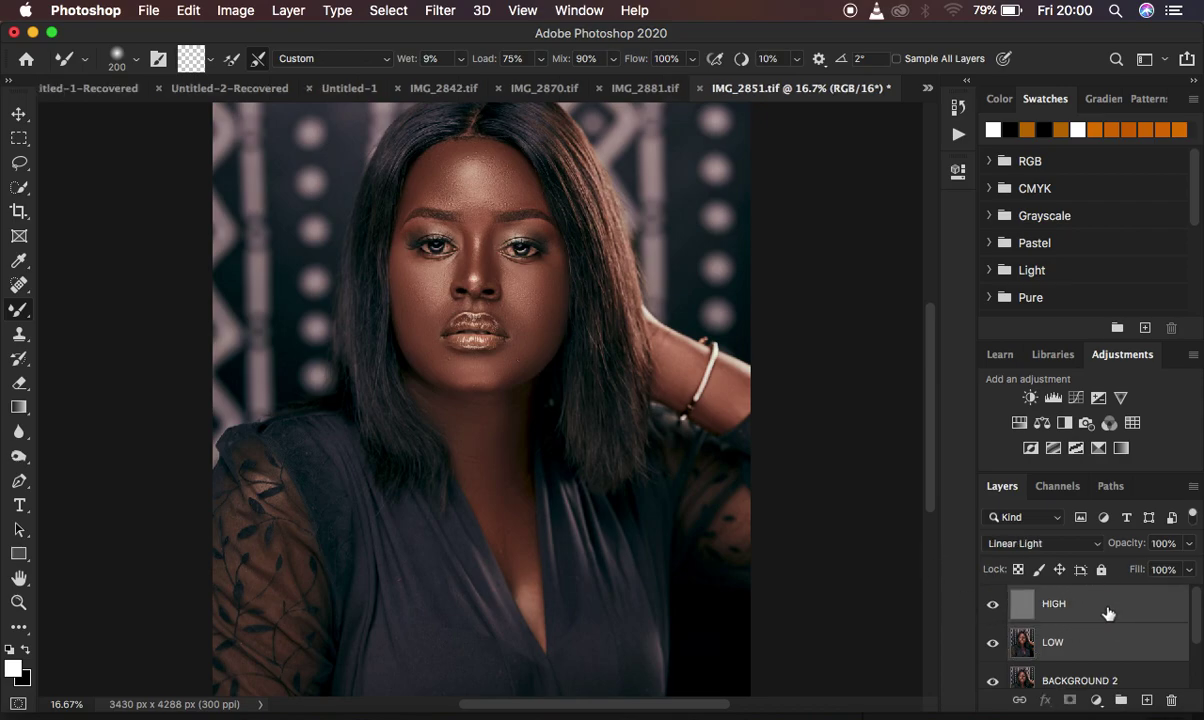
key("super+g")
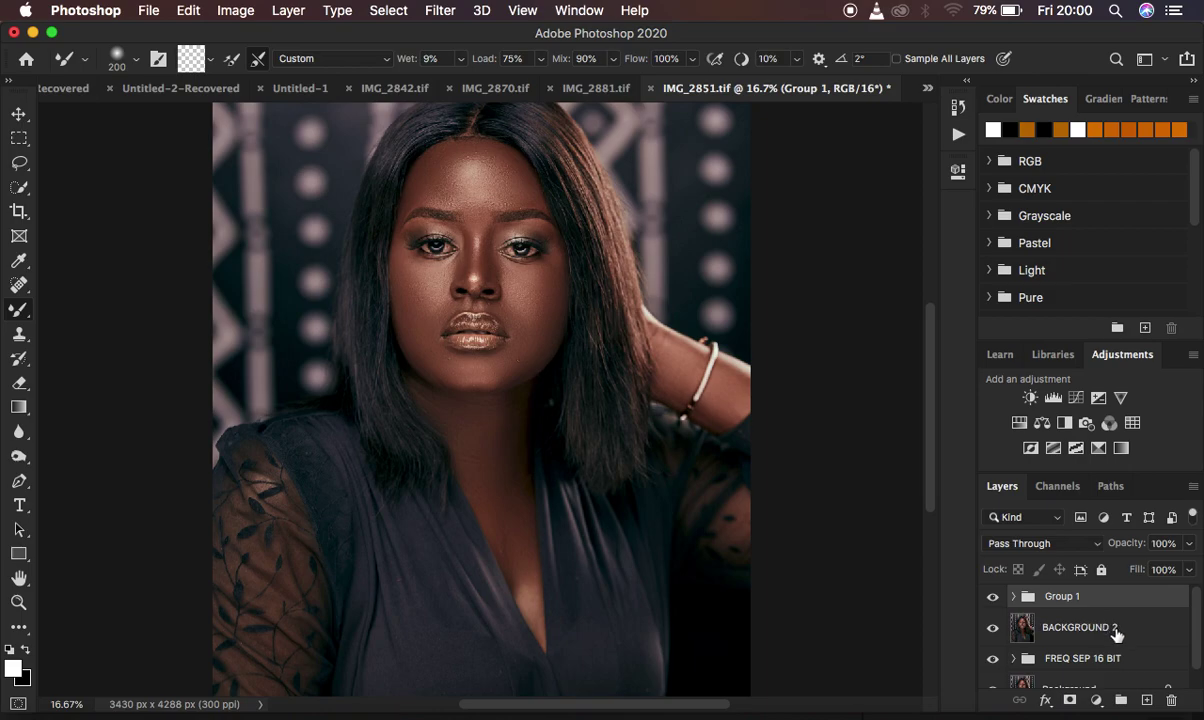
left_click(1116, 633, "shift")
key("super+g")
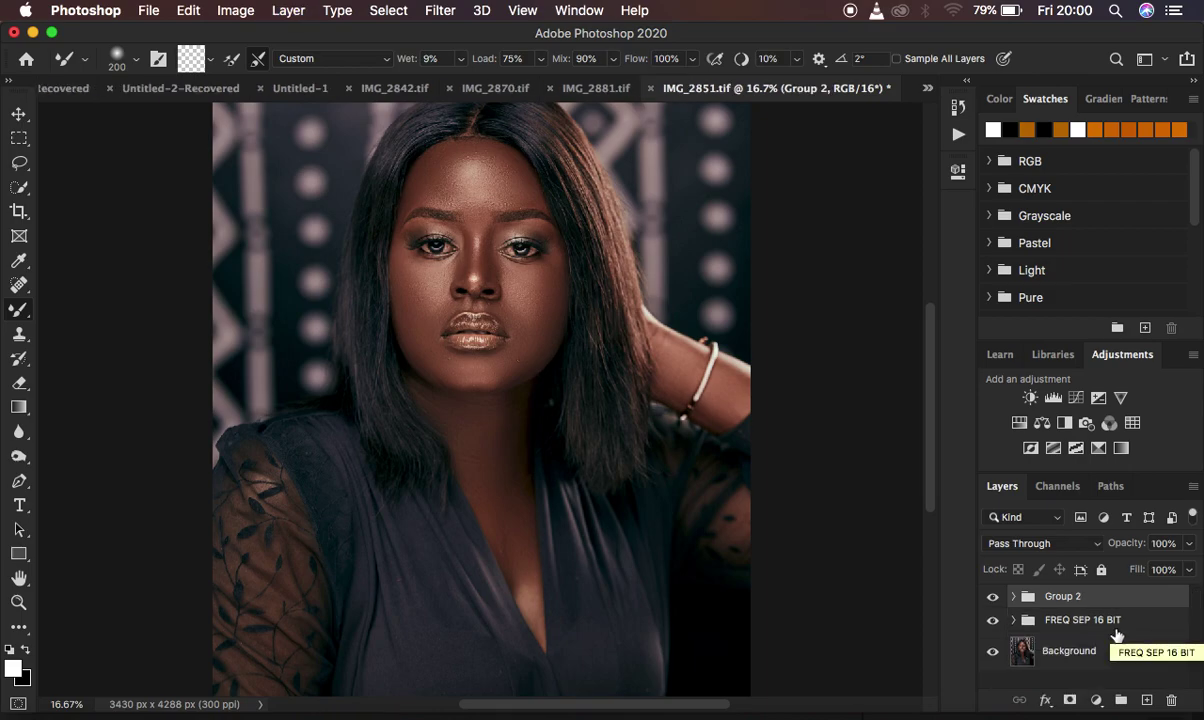
- Hide Group 2 and toggle the FREQ SEP 16 BIT group to compare the action-based retouch with the original
left_click(993, 597)
left_click(992, 622)
left_click(992, 622)
left_click(992, 622)
left_click(992, 622)
left_click(993, 621)
left_click(993, 621)
- Toggle Group 2's visibility repeatedly to compare the manual frequency separation with the action-based version
left_click(993, 598)
left_click(993, 598)
left_click(993, 598)
left_click(993, 598)
left_click(993, 598)
left_click(993, 598)
left_click(992, 597)
left_click(992, 597)
left_click(992, 597)
left_click(992, 597)
left_click(992, 598)
left_click(992, 598)
left_click(992, 598)
left_click(992, 598)
left_click(992, 598)
left_click(992, 598)
left_click(992, 598)
left_click(992, 598)
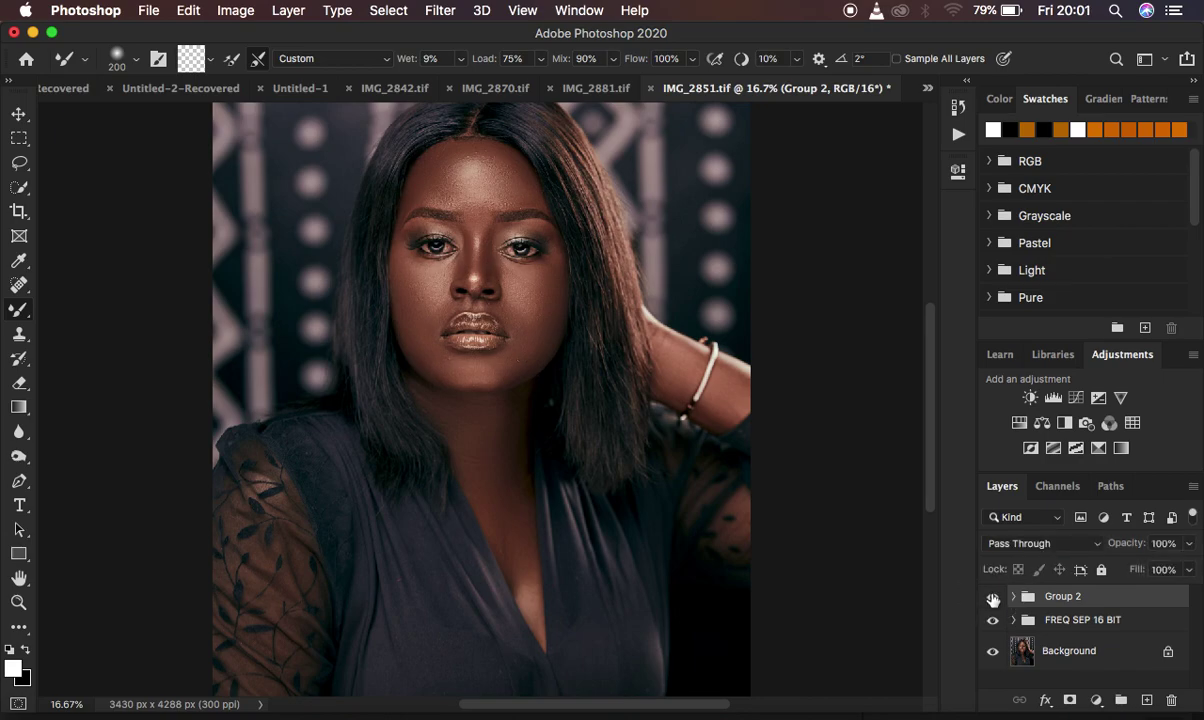
- Toggle between the original Background and the retouched layers for a before-and-after comparison
left_click(993, 652)
left_click(993, 652)
left_click(993, 652)
left_click(993, 652)
left_click(993, 652)
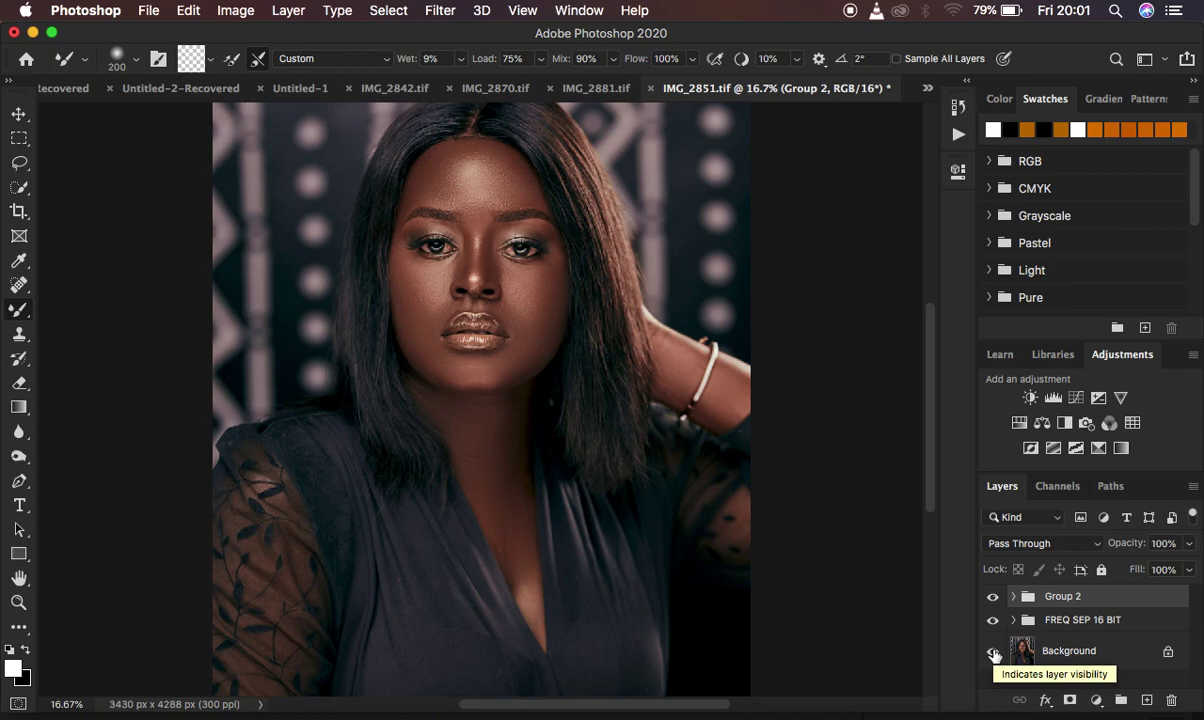